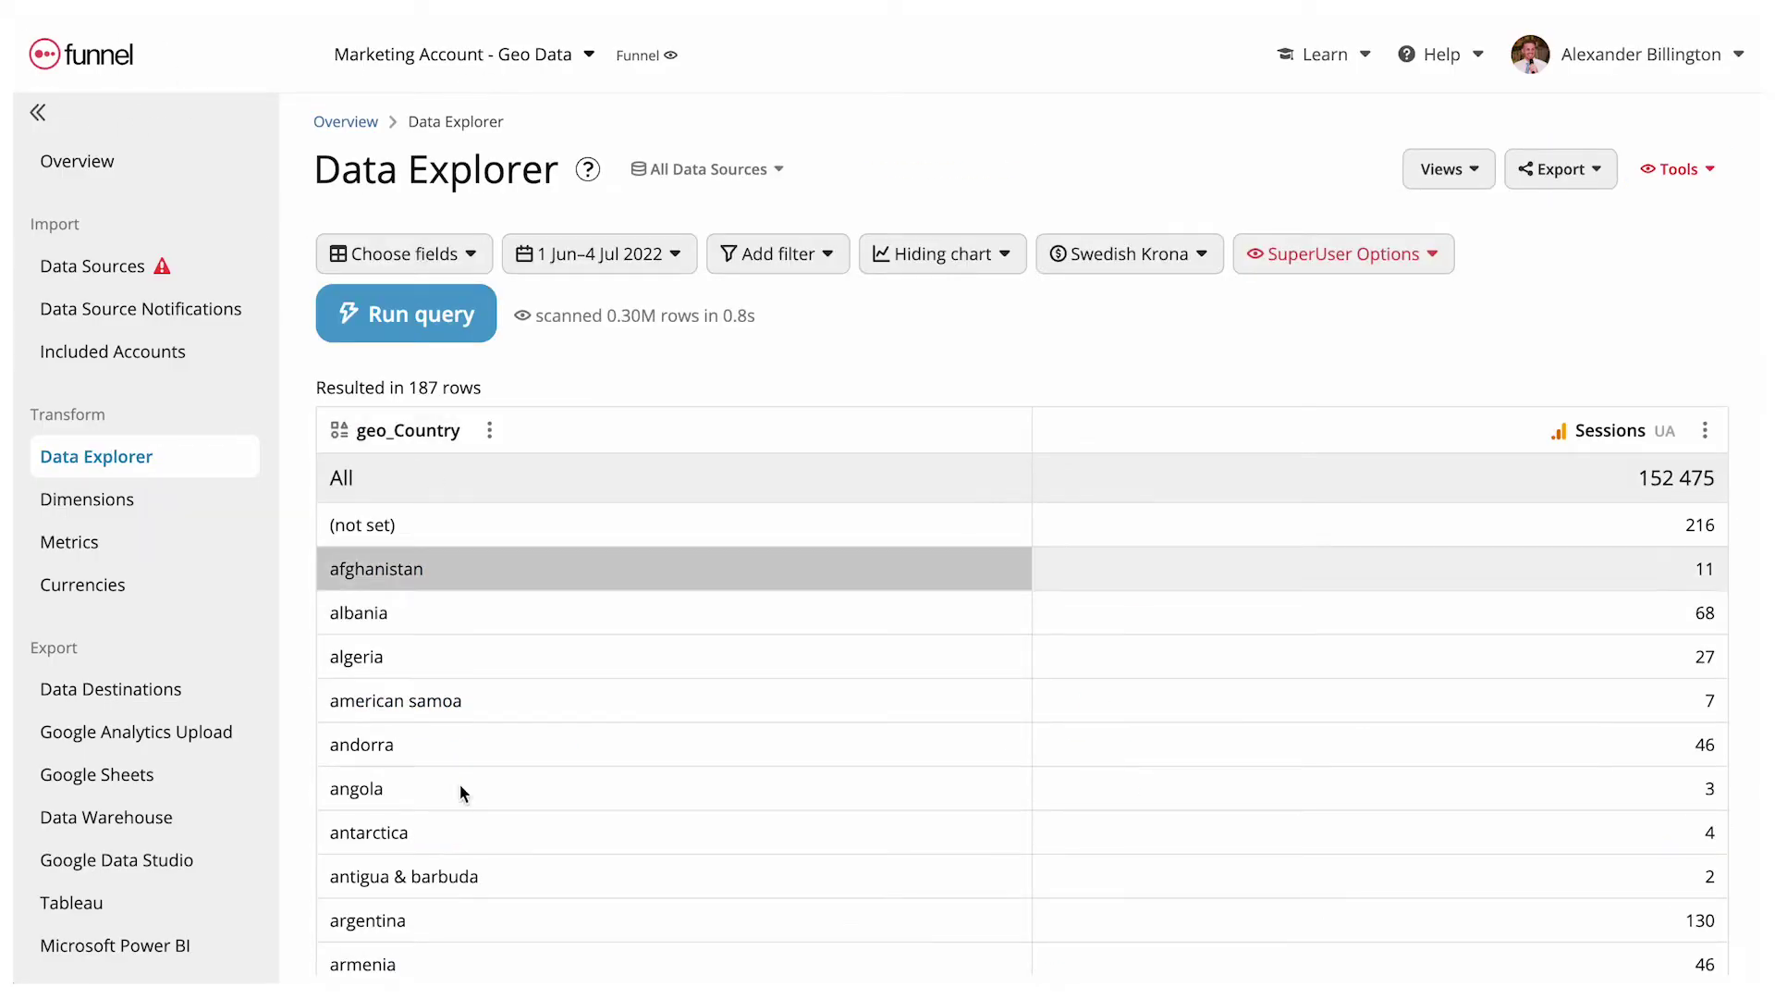
Open the geo_Country custom dimension and review its per-source rules mapping country values to lowercase.
scroll(444, 840, down, 15)
scroll(475, 864, up, 15)
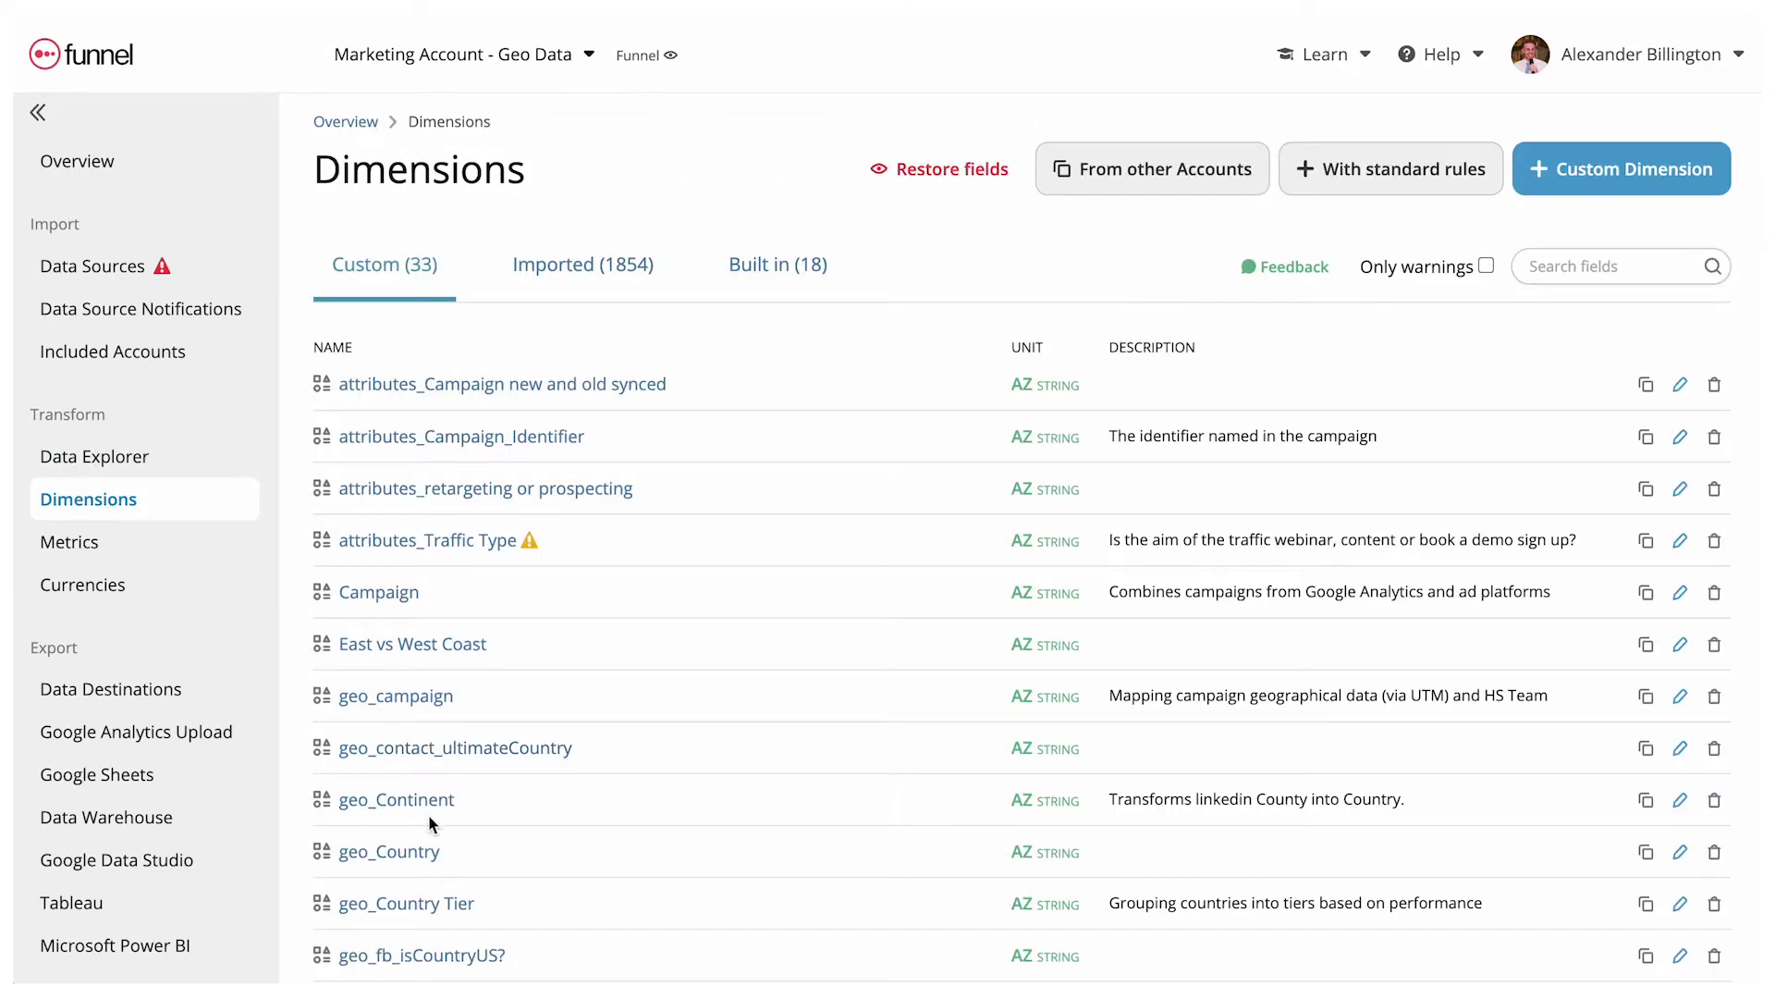
click(413, 852)
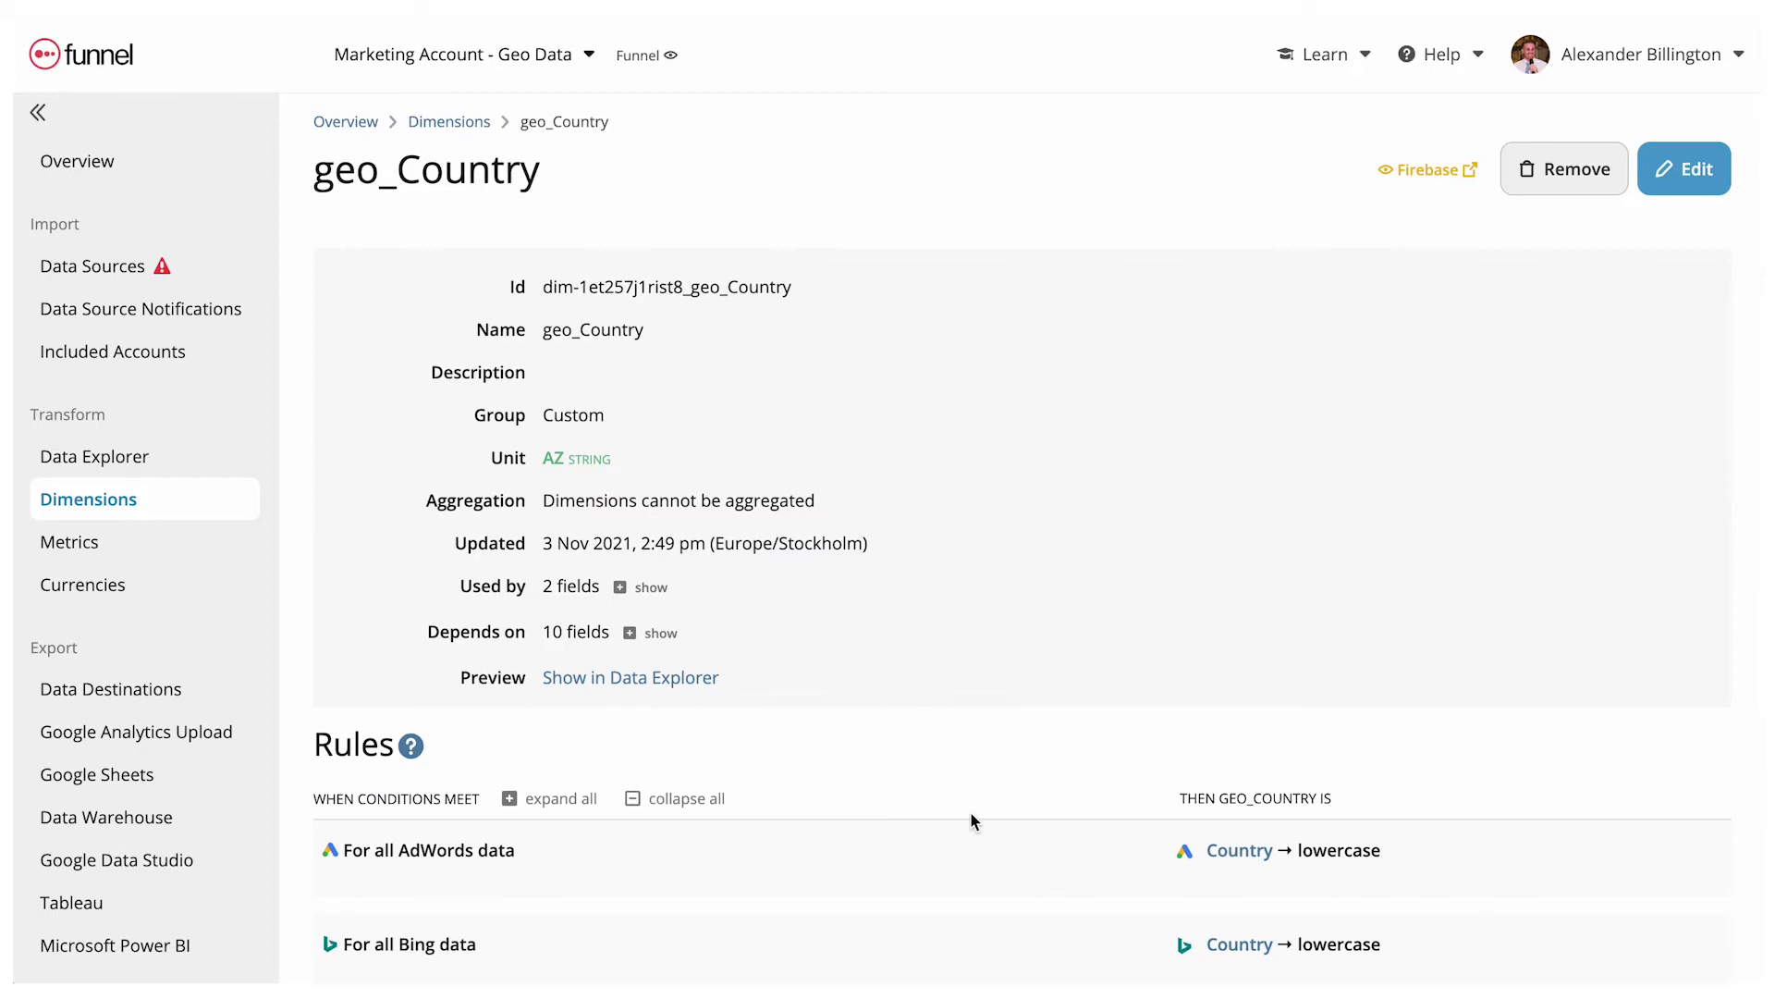
scroll(971, 820, down, 5)
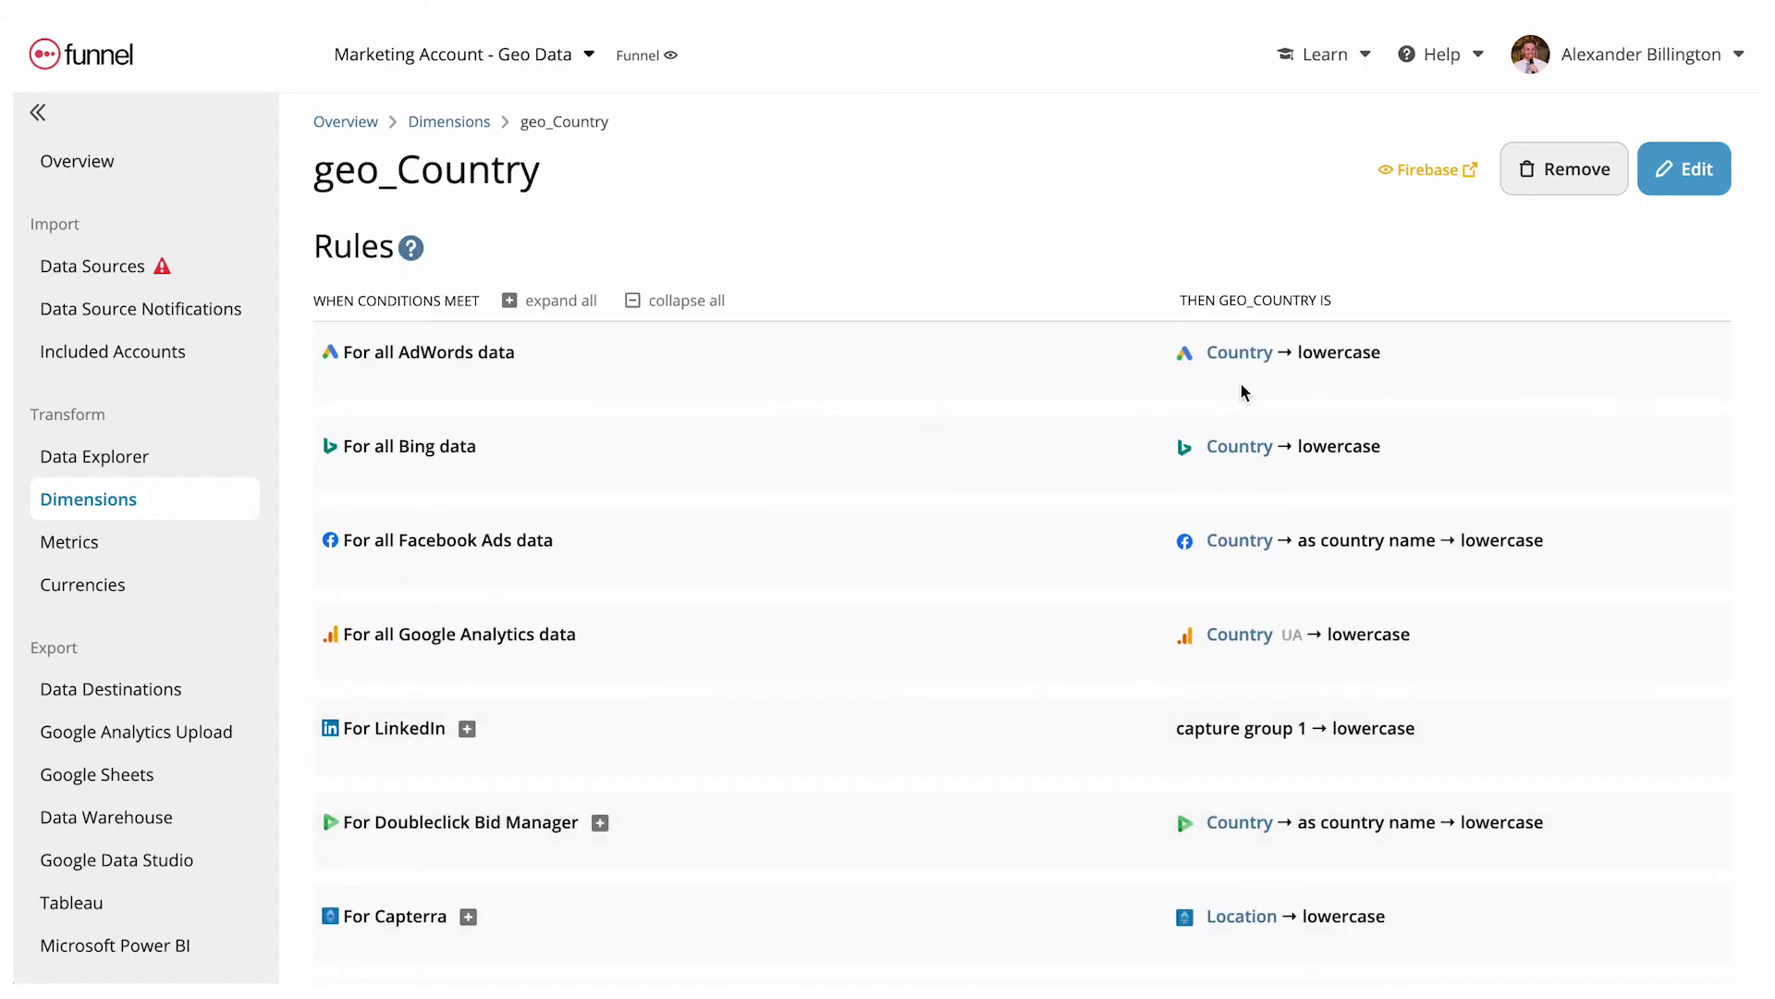
scroll(1239, 383, up, 1)
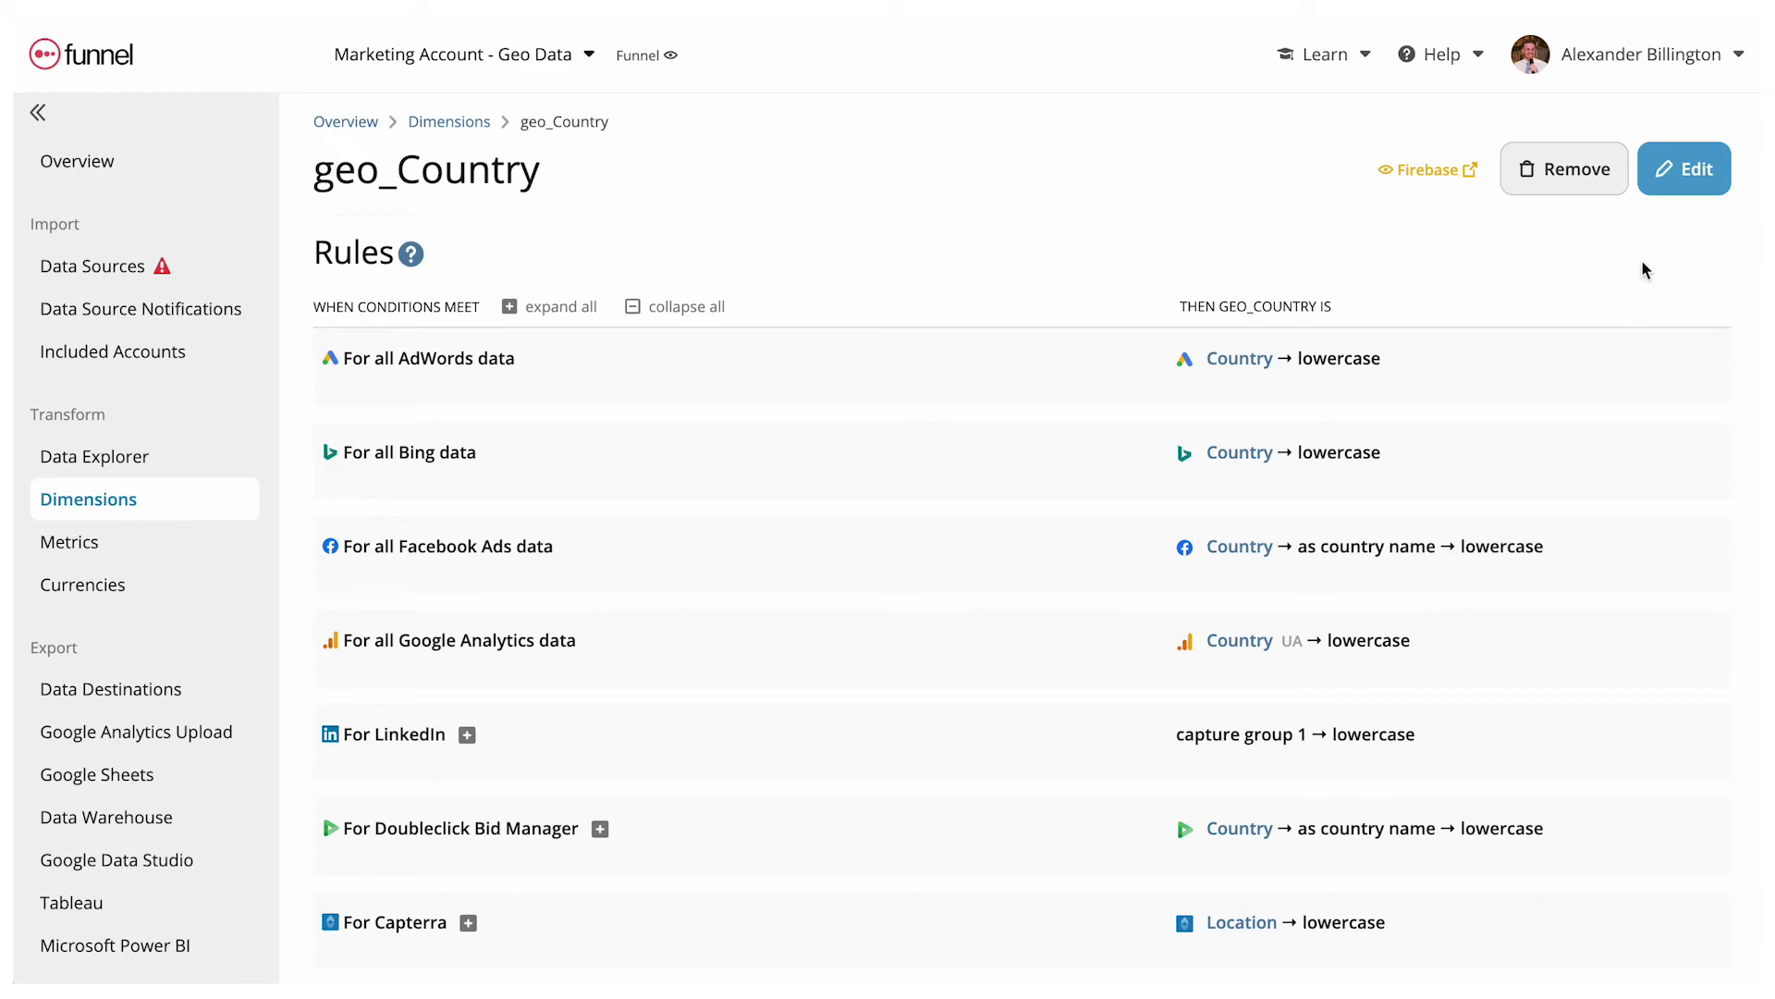
Edit geo_Country and check the Facebook Ads rule, leaving its value source as Country.
click(1664, 187)
scroll(1072, 670, down, 2)
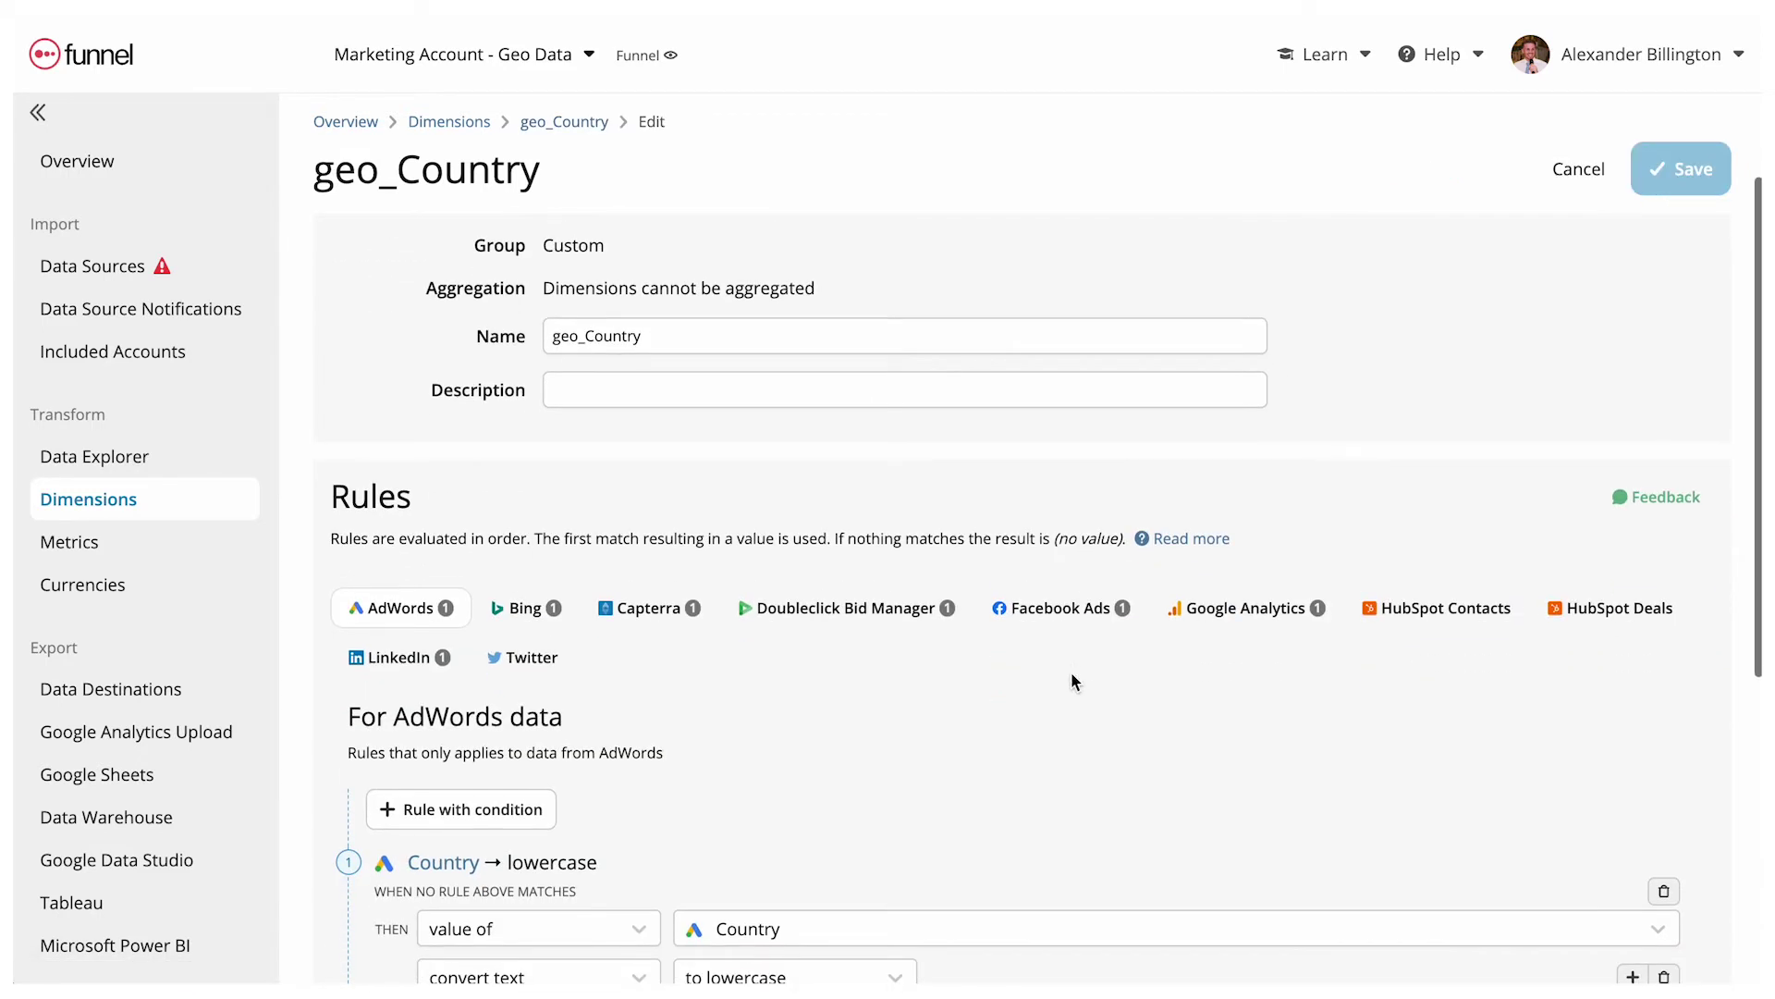
click(1073, 615)
scroll(1050, 706, down, 3)
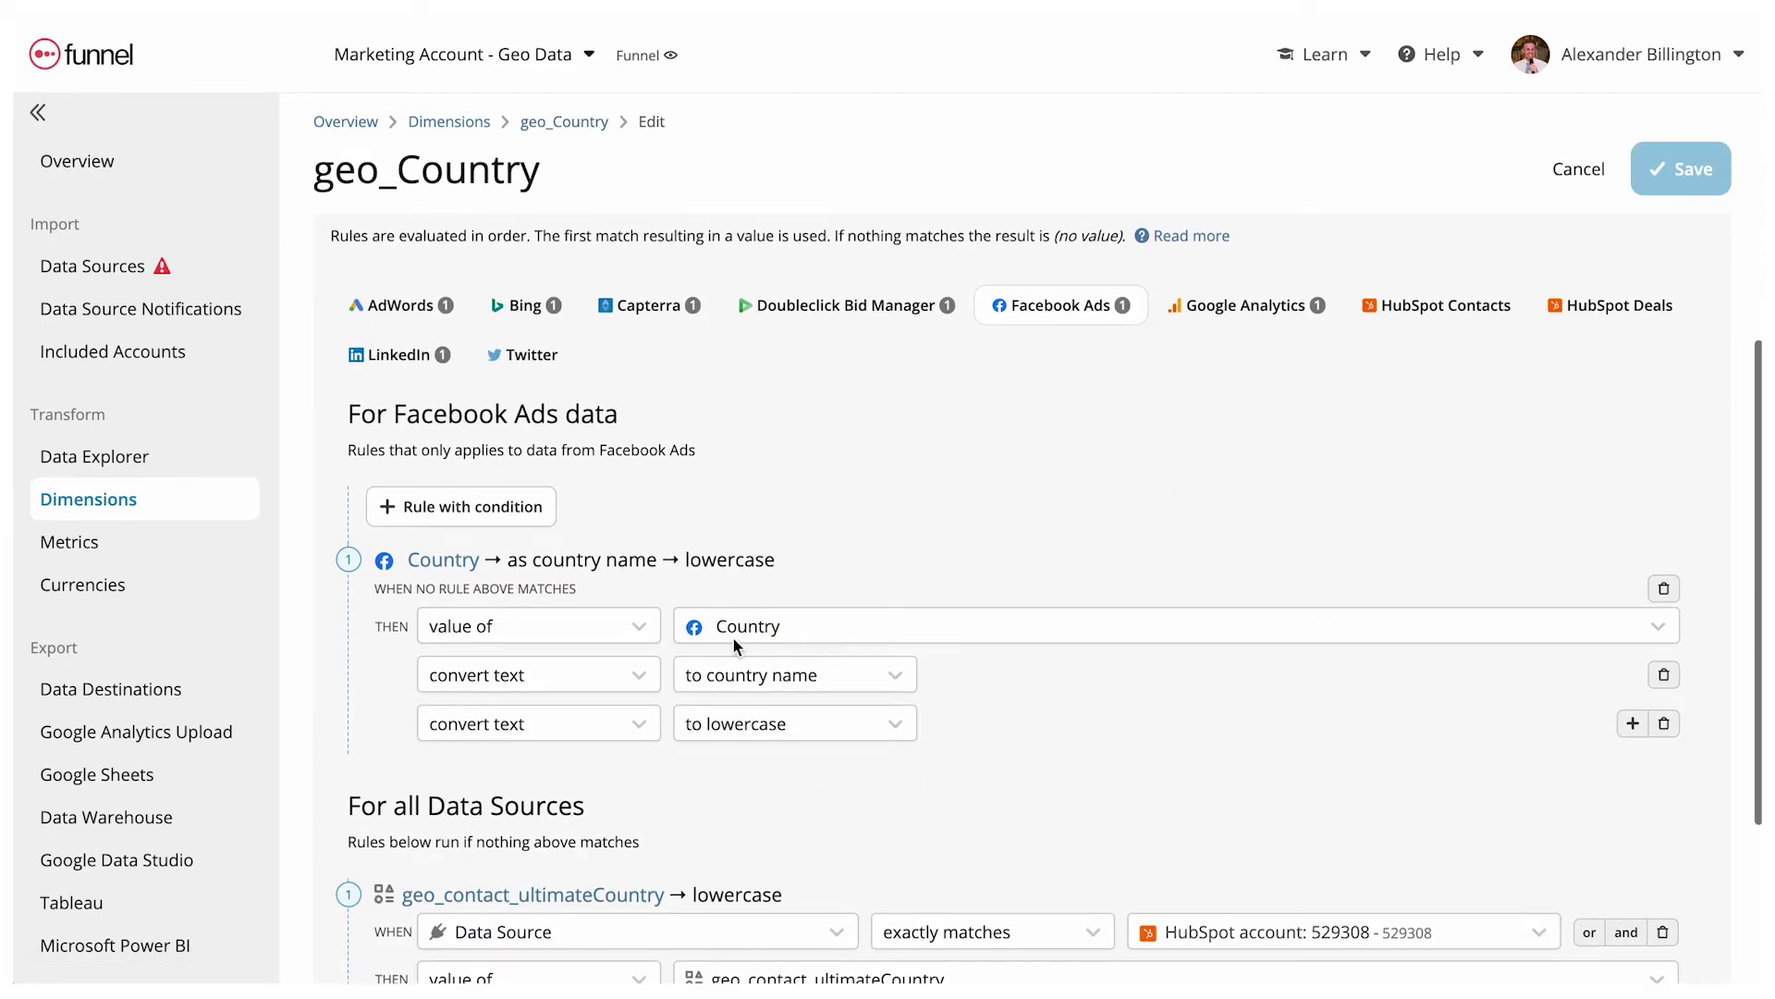
click(638, 632)
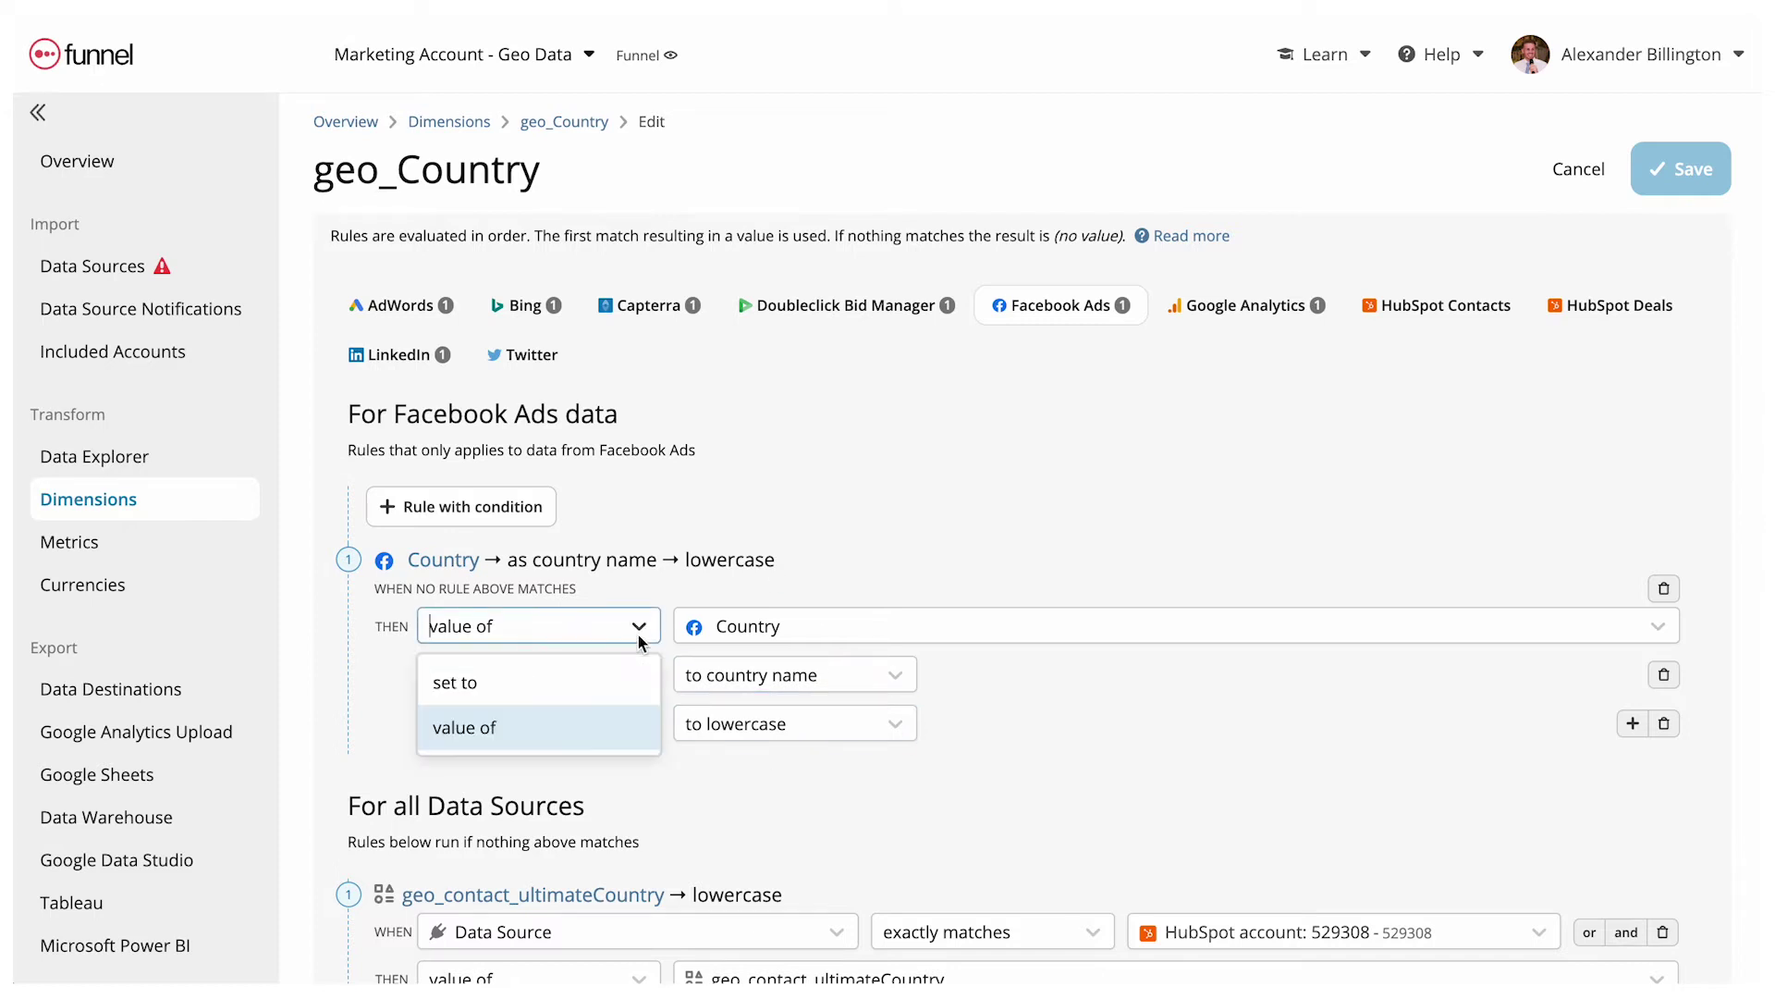
click(804, 626)
click(823, 524)
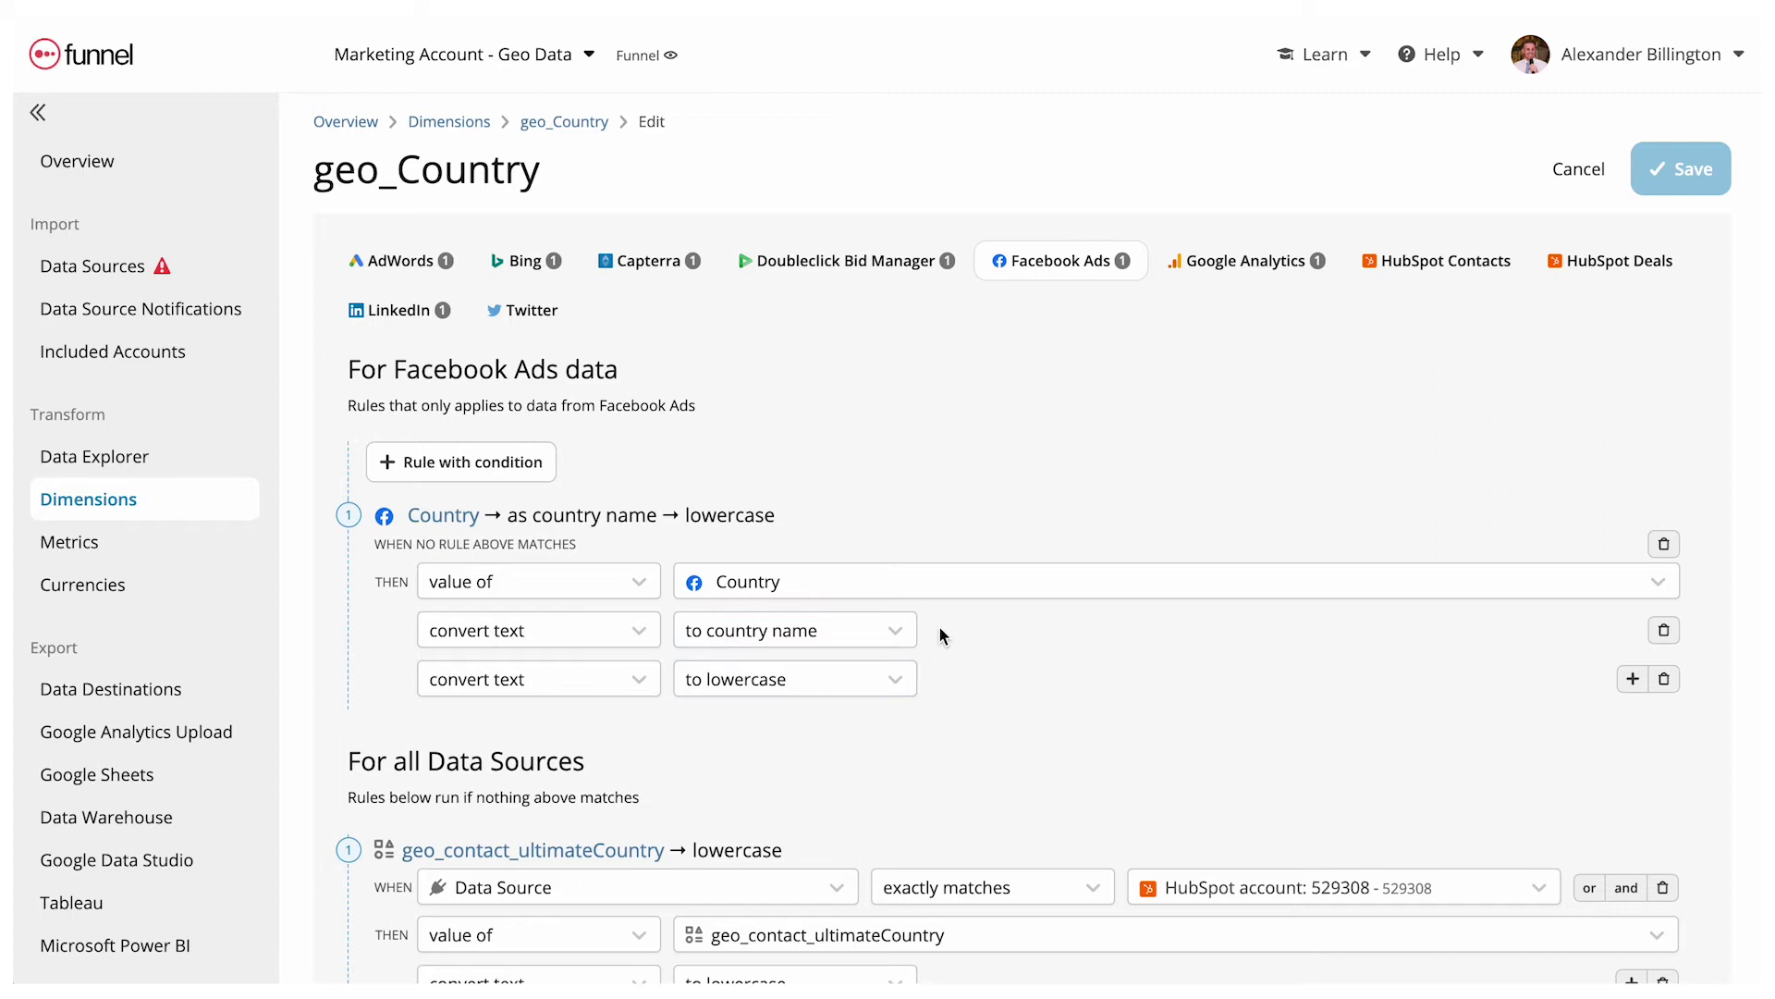
Browse the LinkedIn, Capterra, Google Analytics, HubSpot Deals and AdWords rules without saving.
click(397, 311)
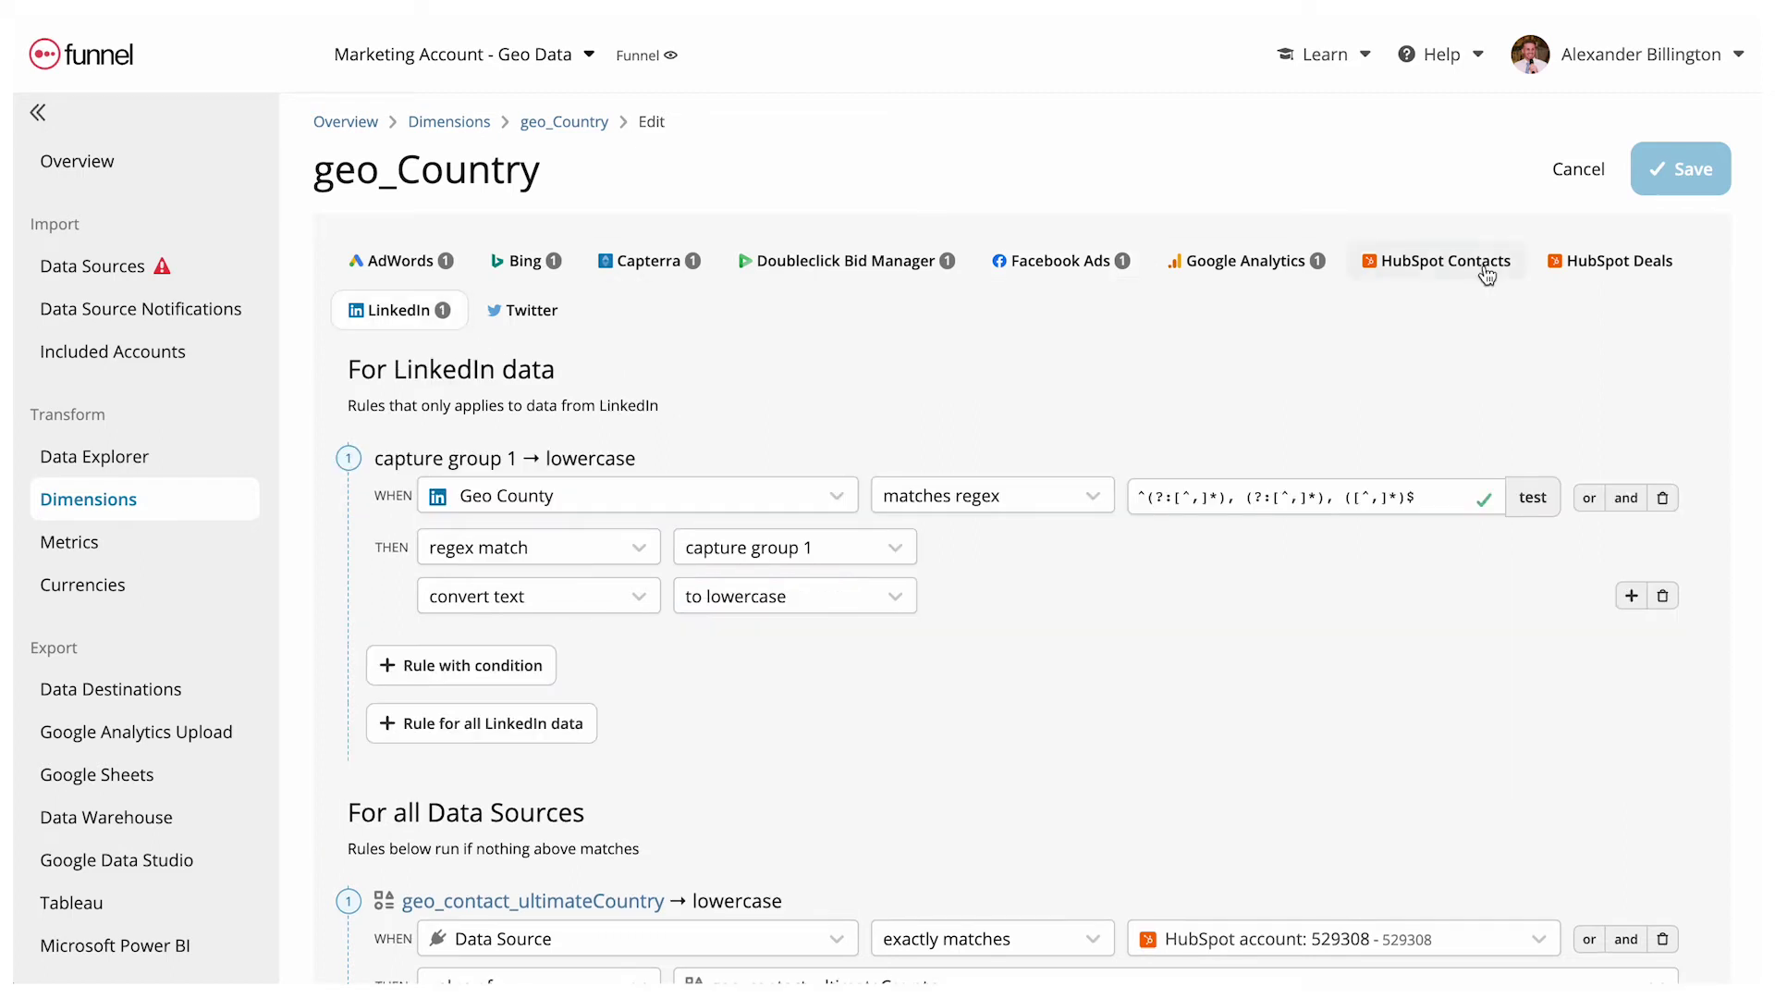
click(657, 277)
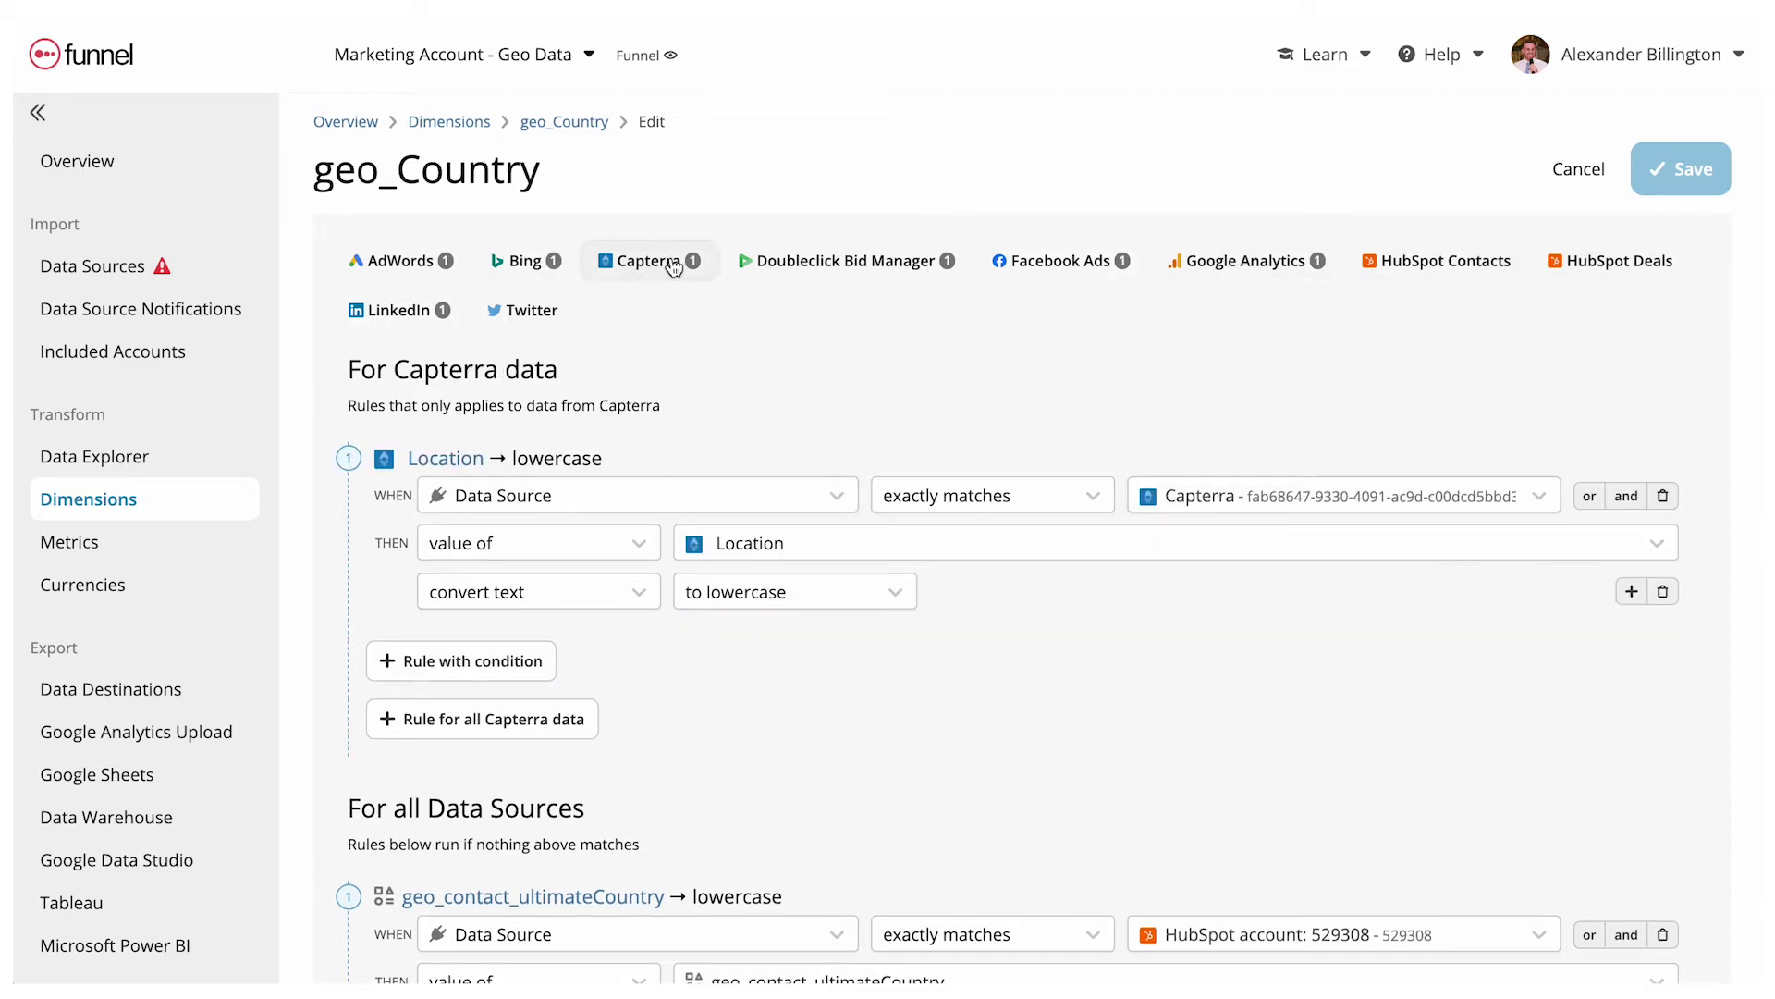
click(1290, 266)
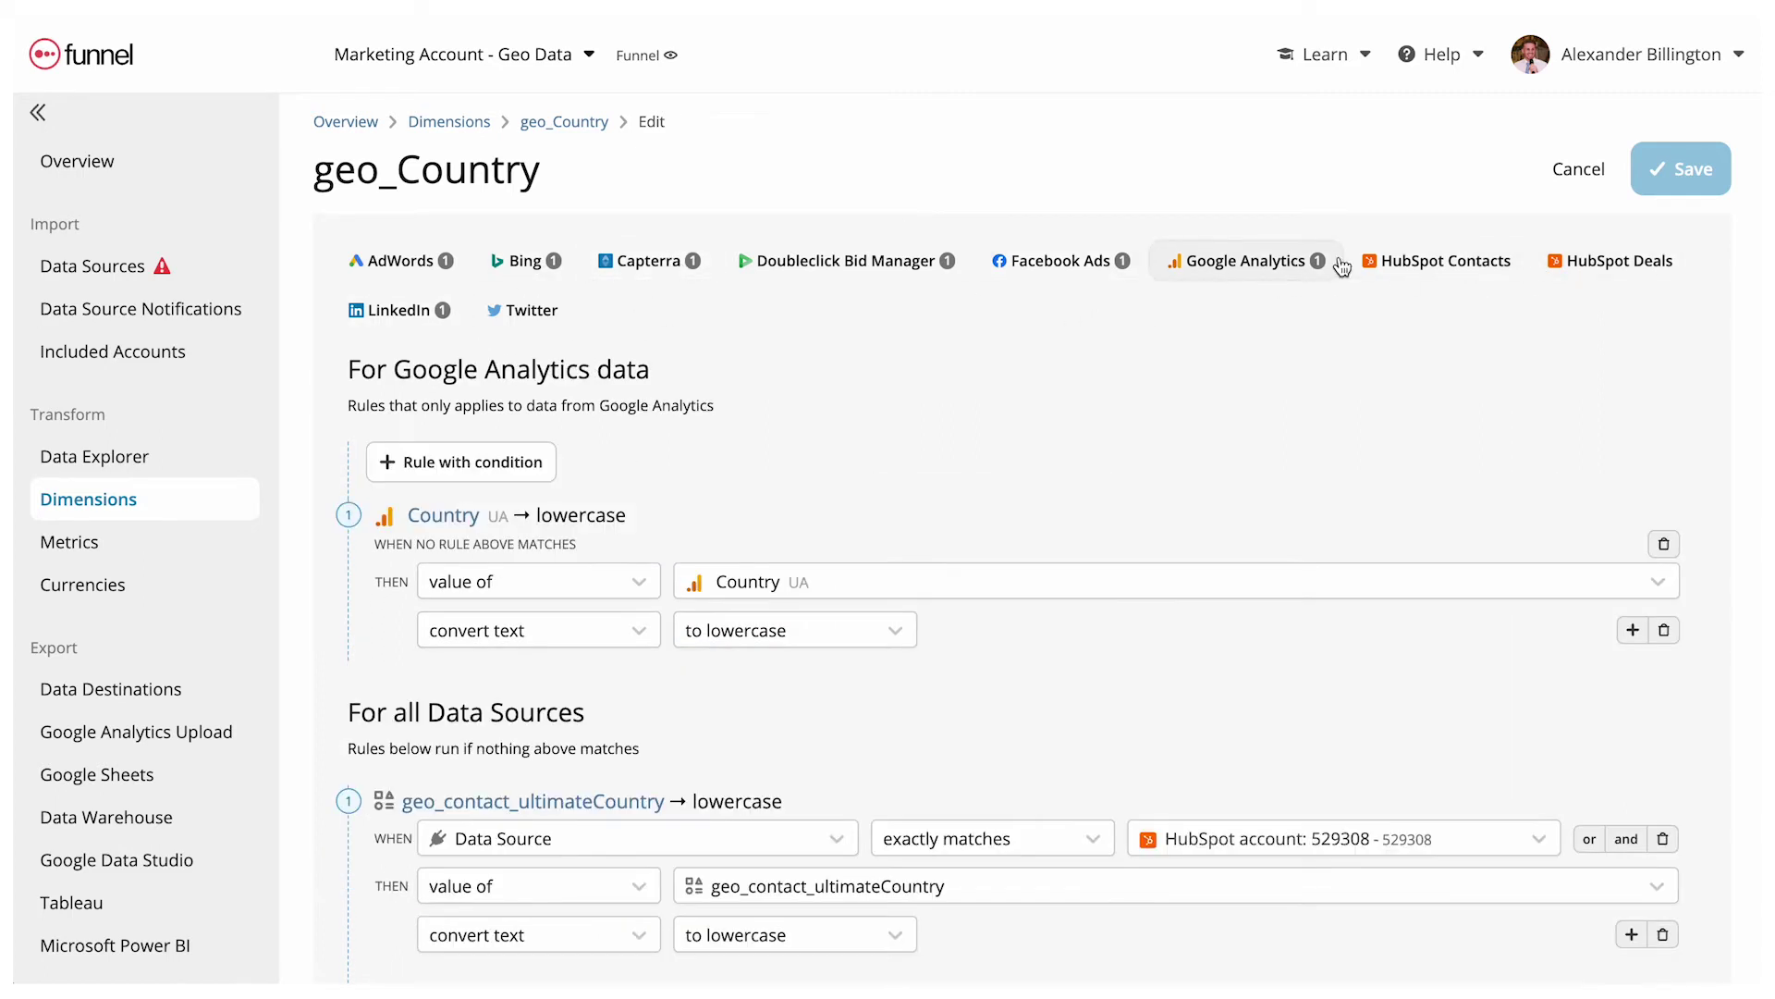
click(1569, 268)
click(392, 265)
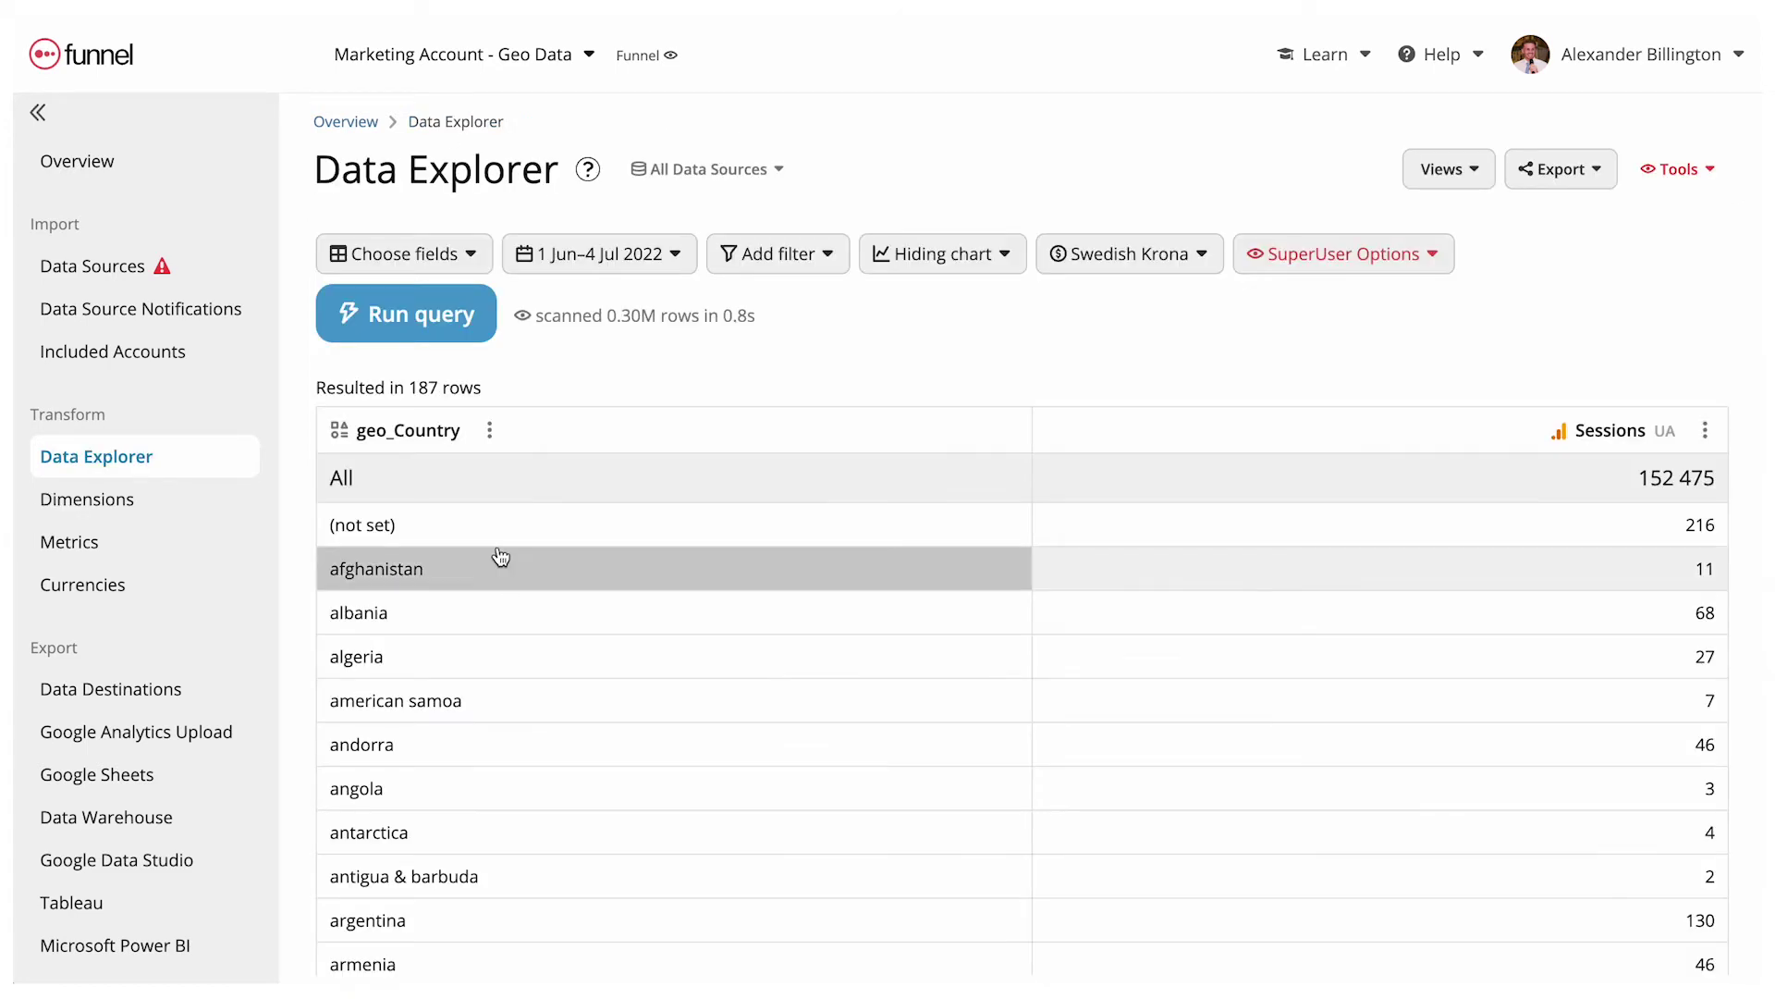
scroll(781, 807, down, 5)
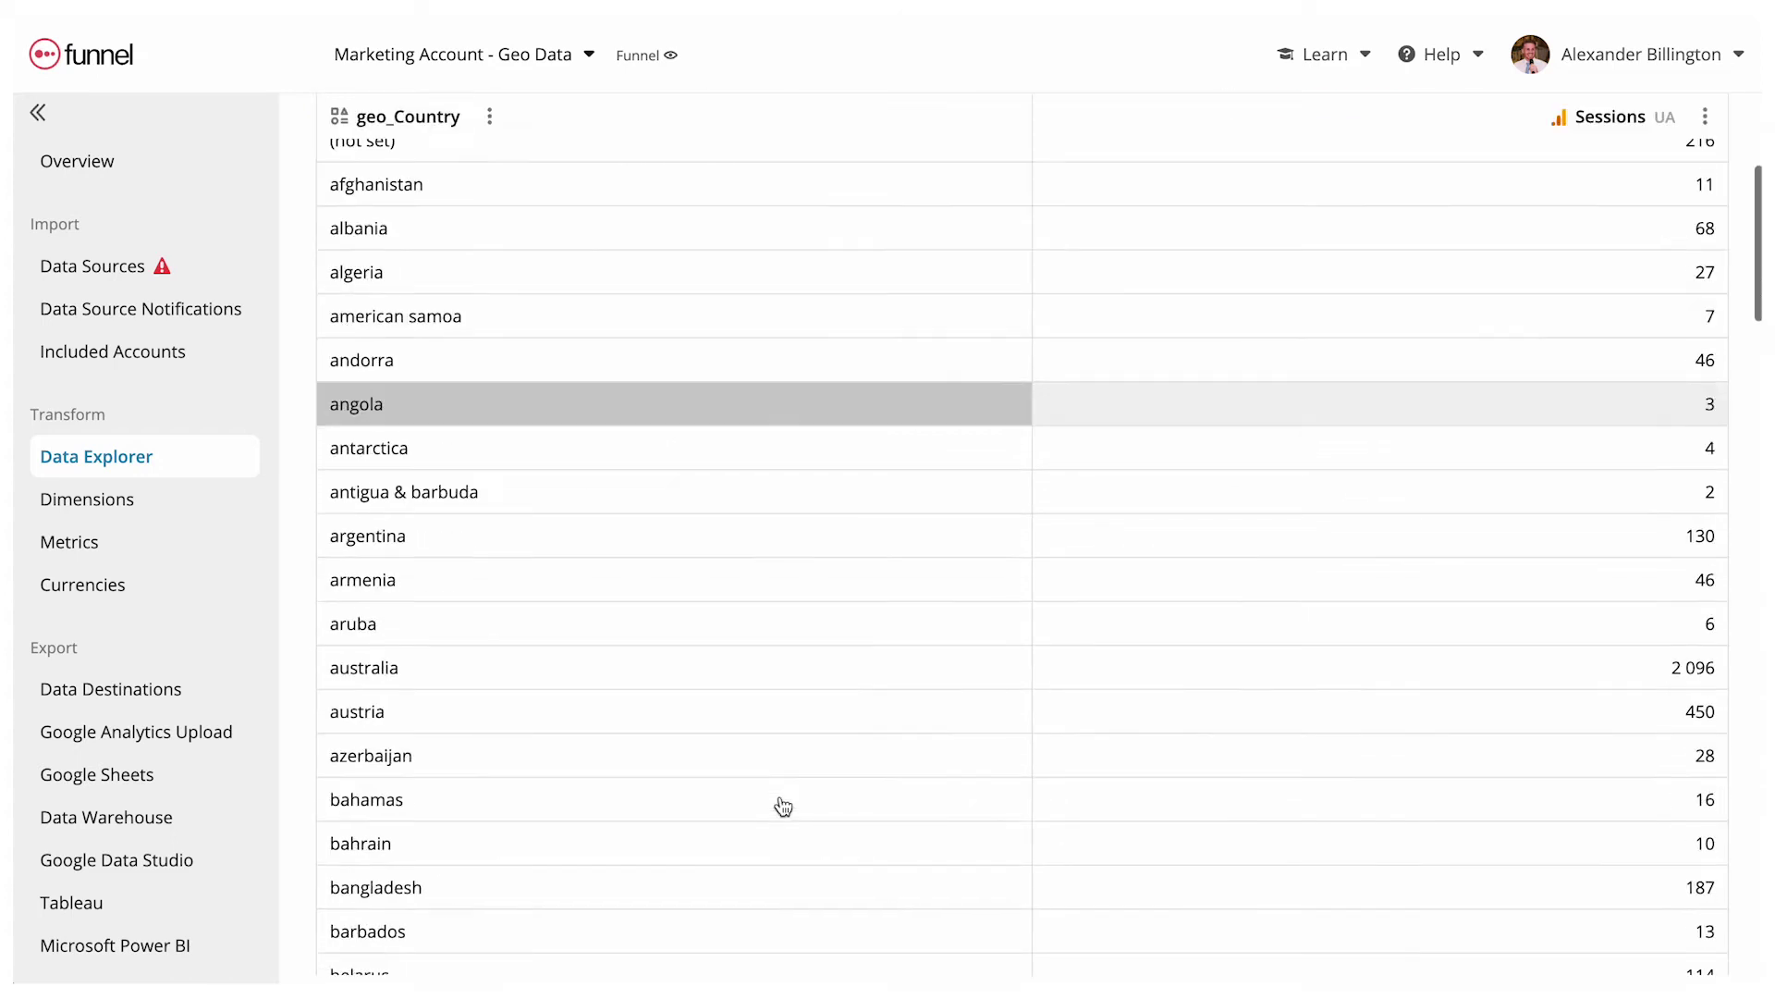
scroll(782, 807, down, 8)
scroll(781, 808, down, 8)
scroll(781, 807, up, 20)
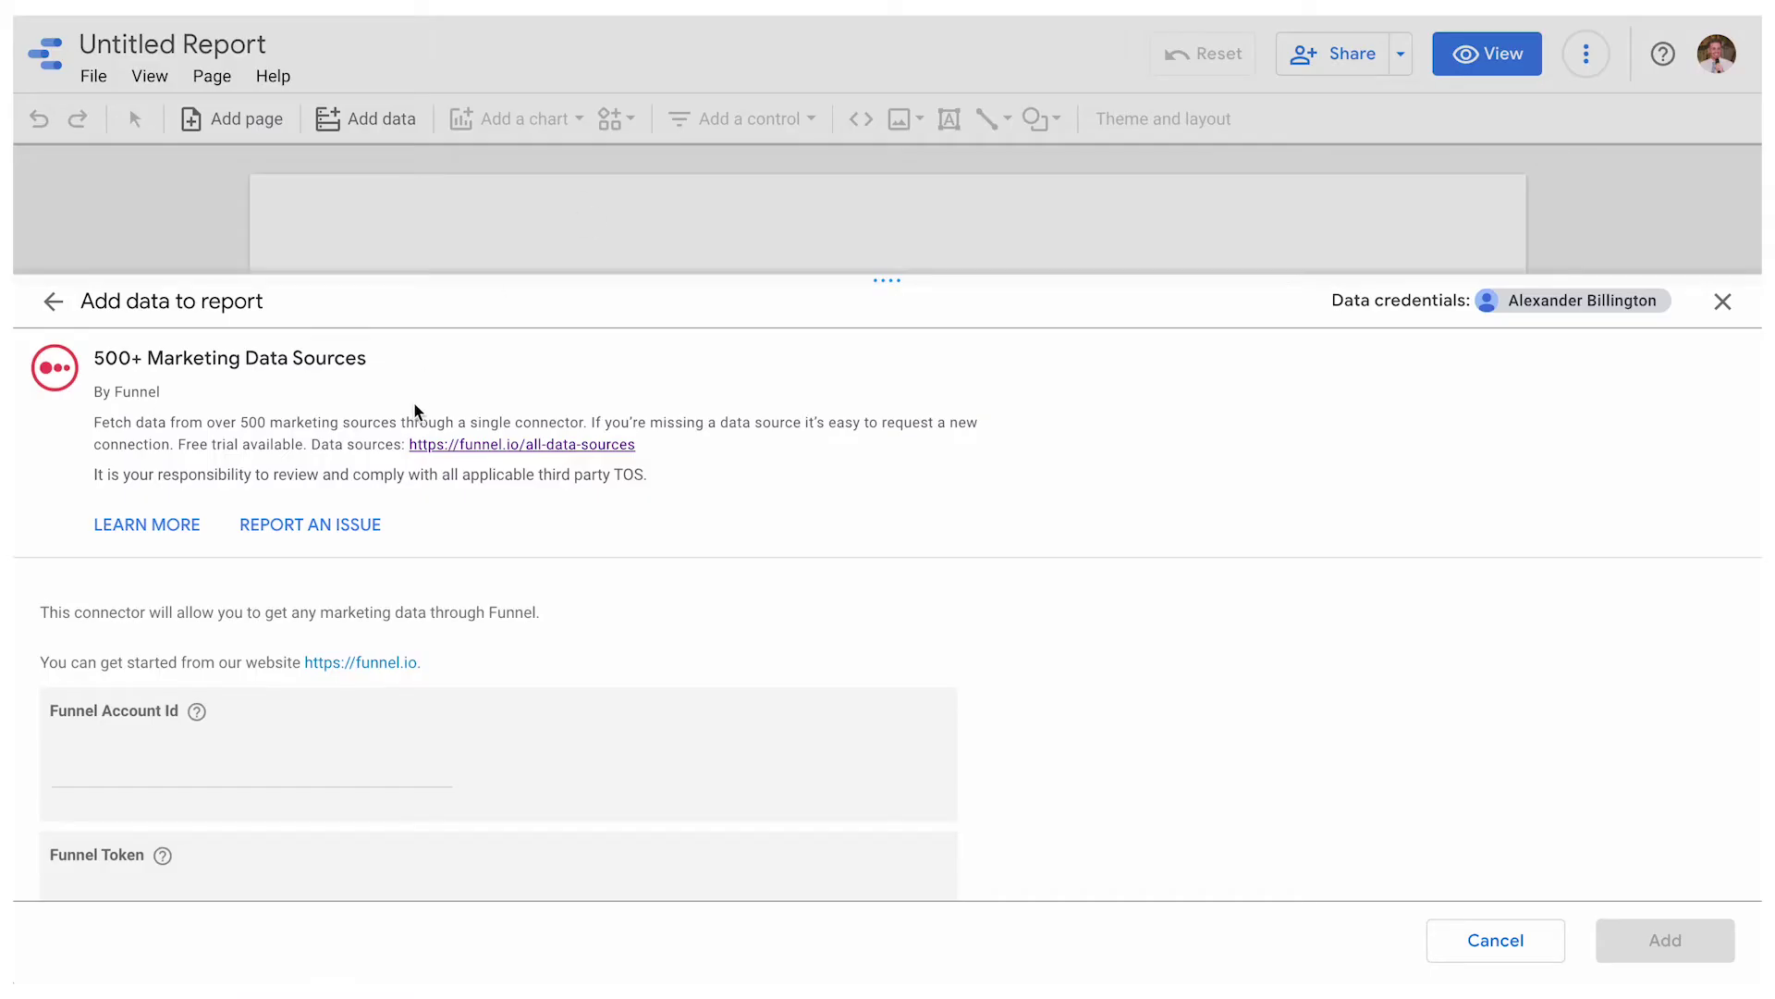
click(53, 300)
click(680, 579)
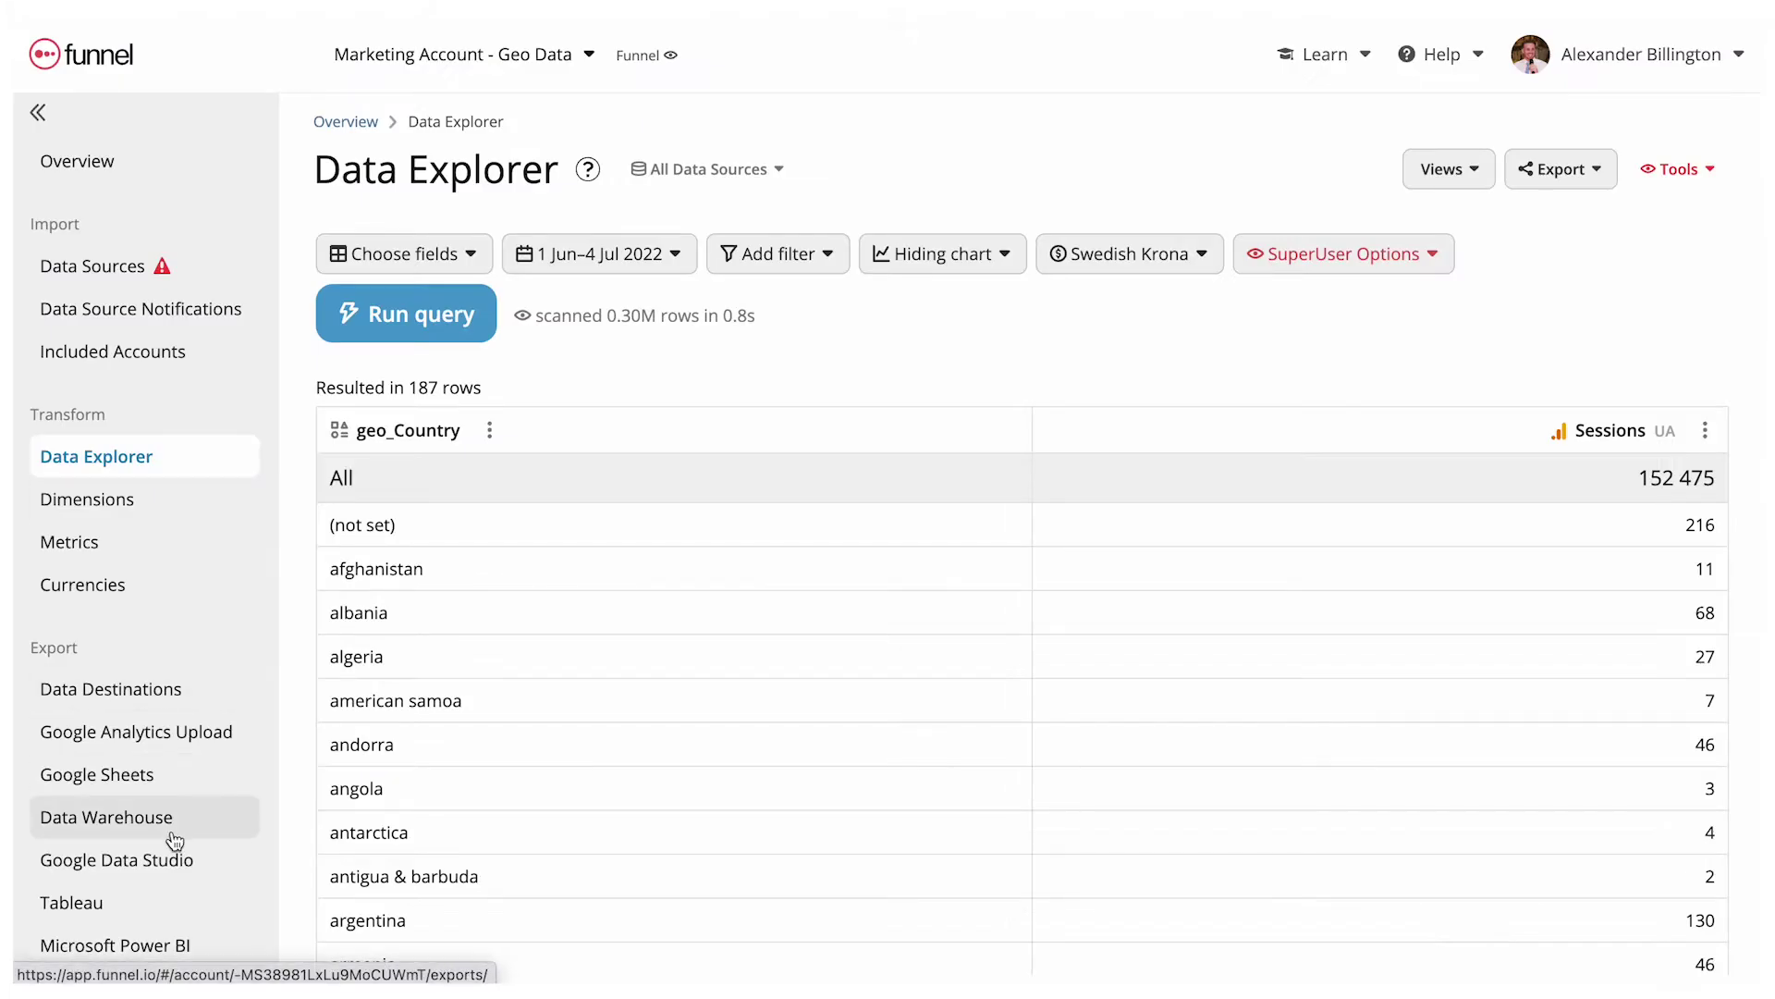
Start a new Data Studio view named 'Geo Maps for funnel tips' and clear its 12 preselected fields.
click(176, 857)
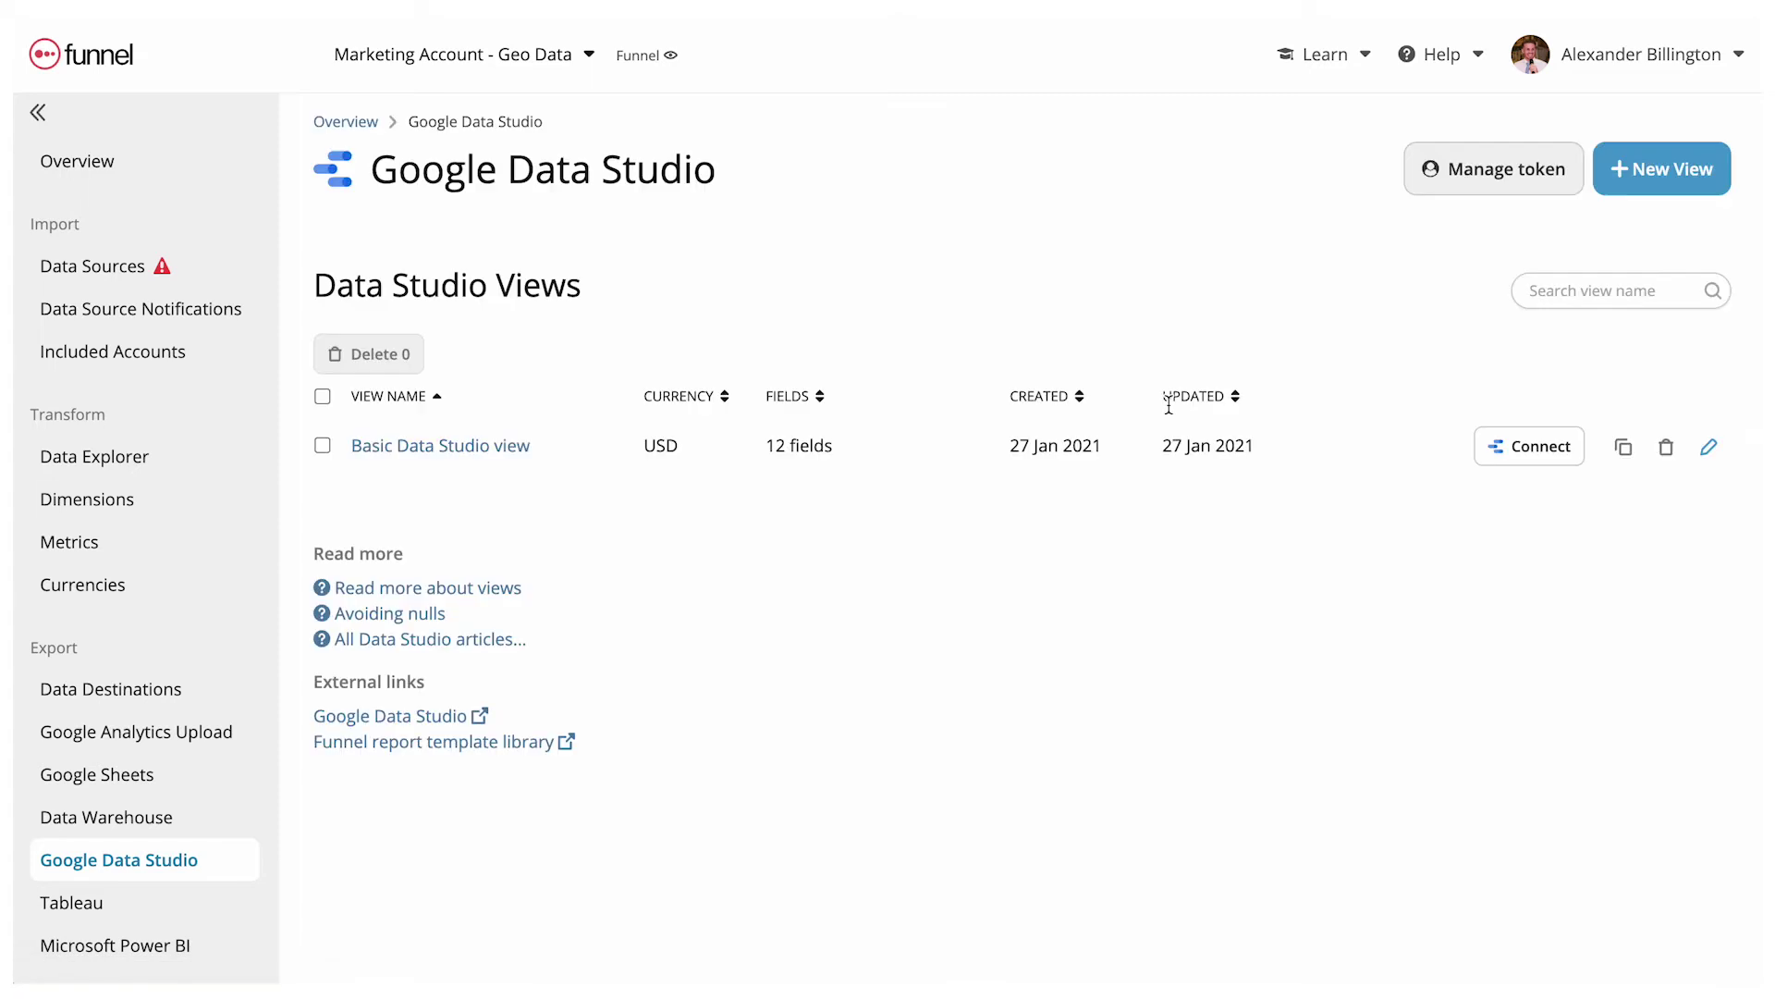
click(1613, 185)
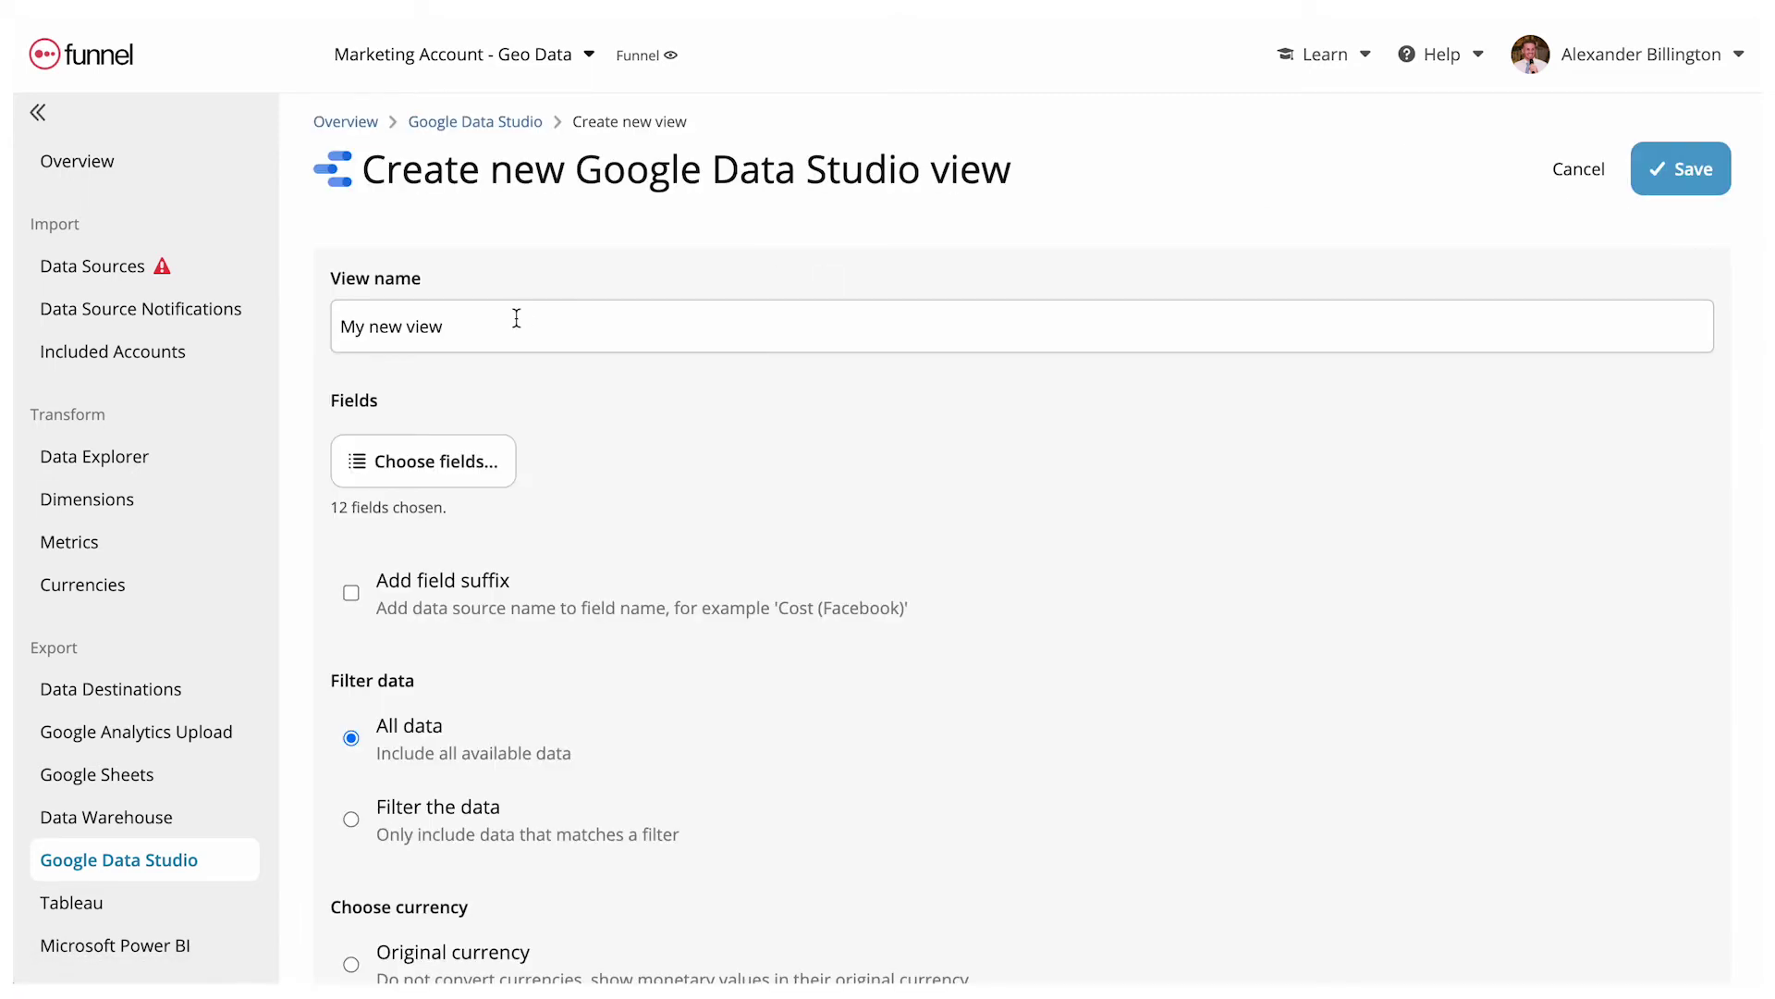
text(Geo Maps)
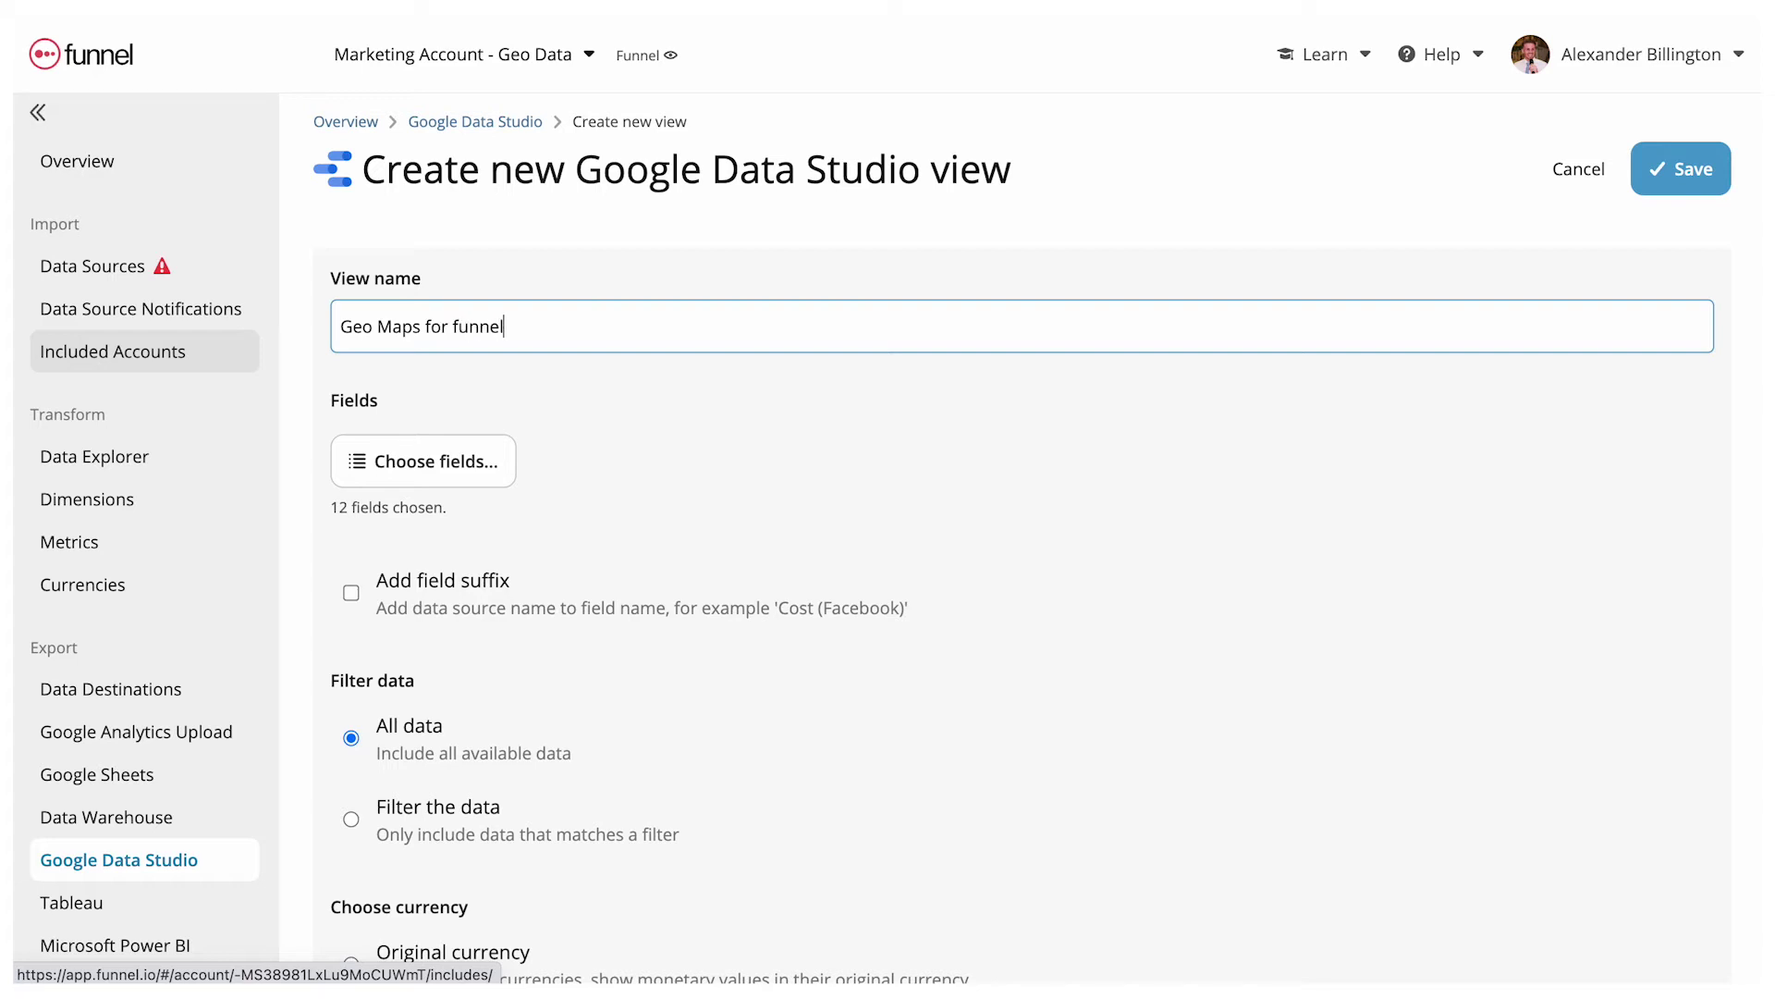
click(511, 474)
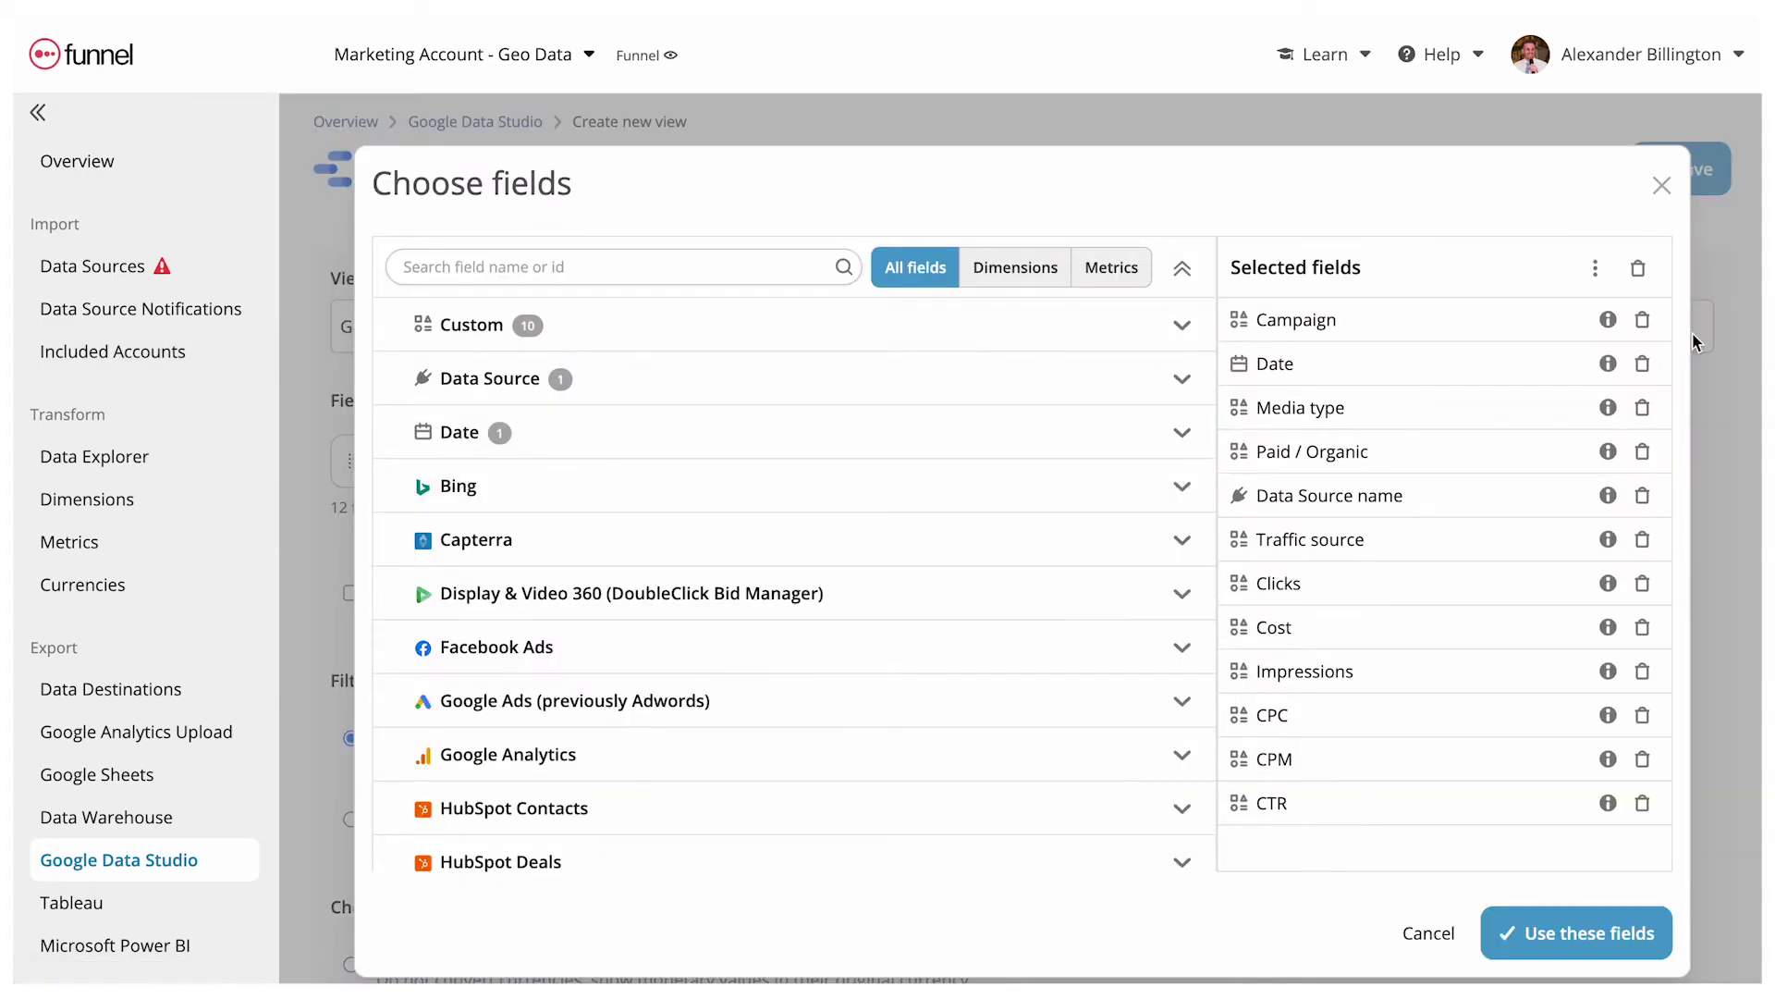
click(1638, 273)
Add geo_Country, Impressions, Sessions and geo_State as the view's fields and save it.
text(eo)
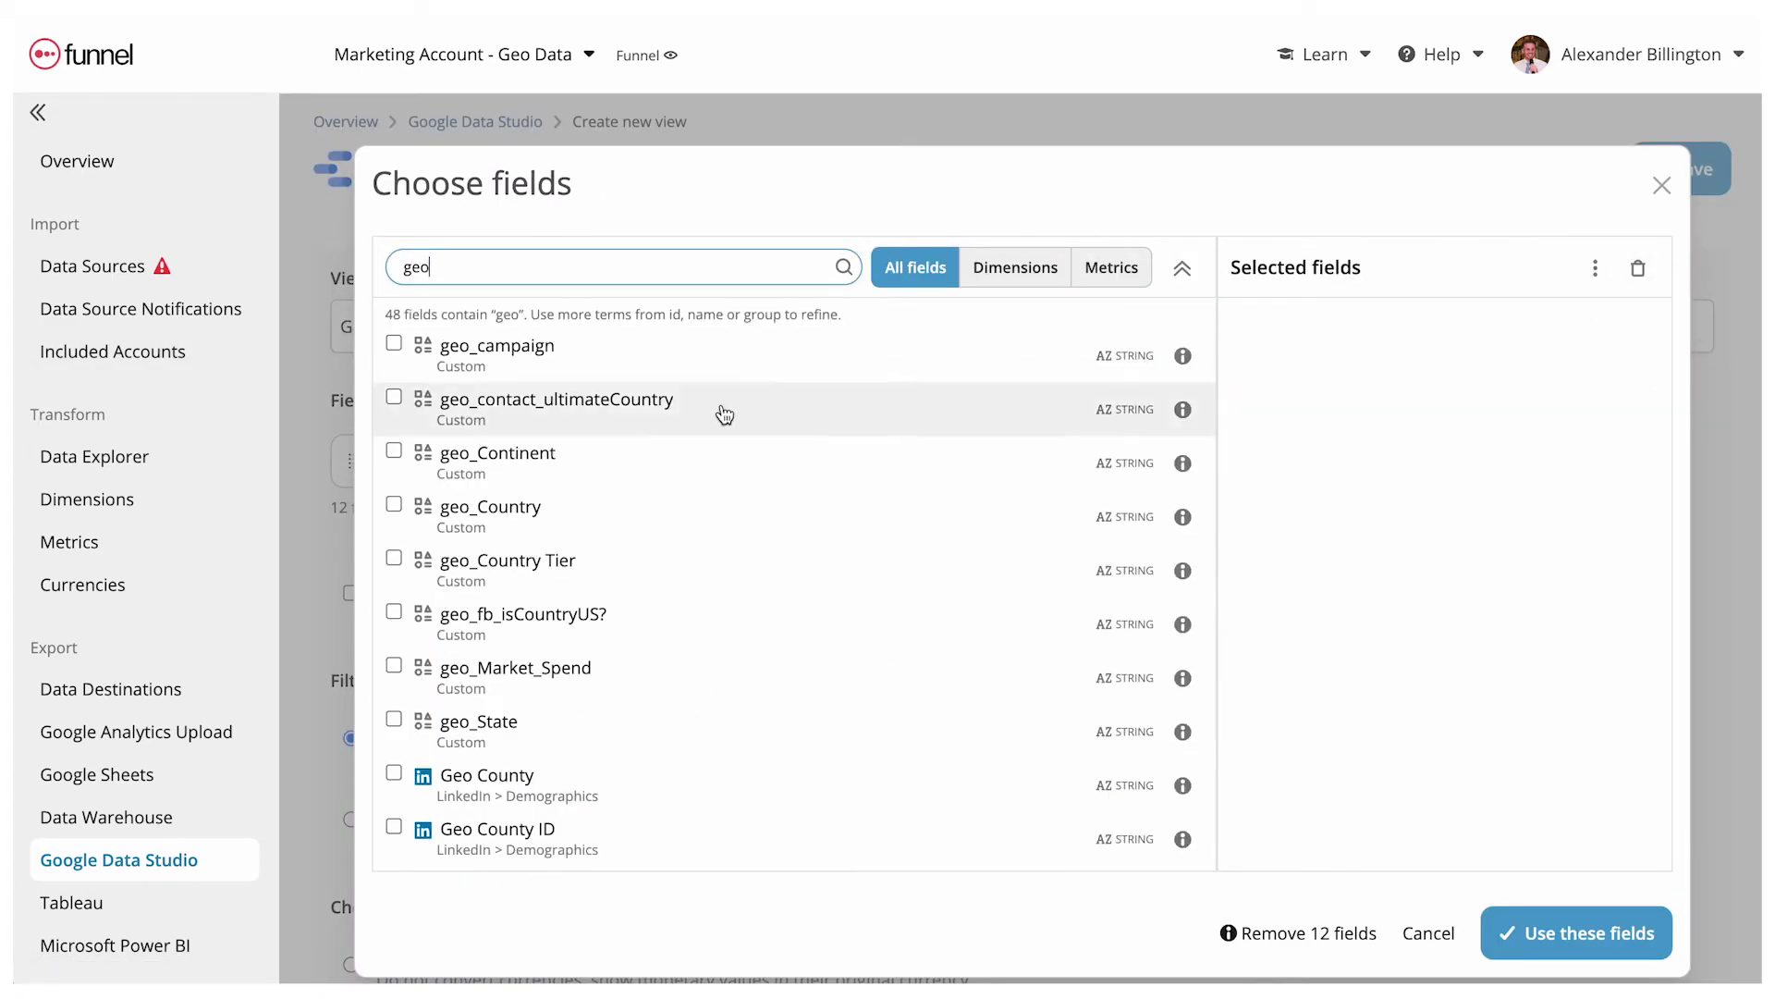
click(618, 513)
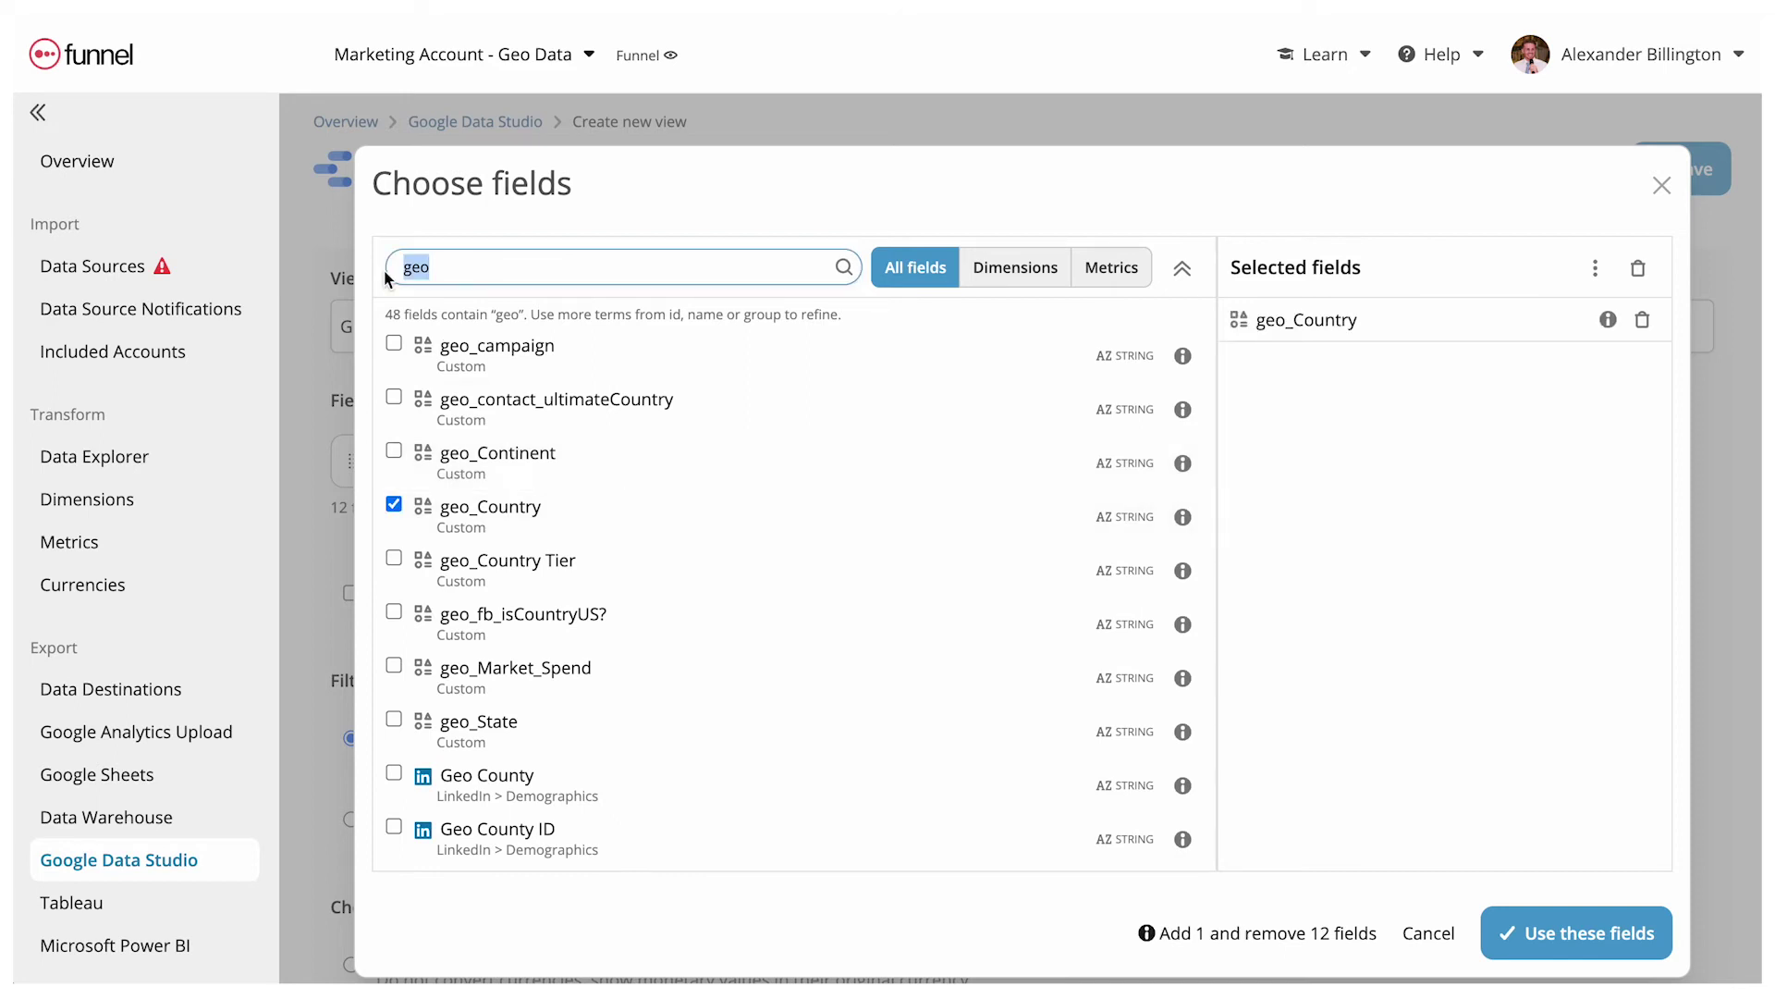
text(impres)
click(394, 343)
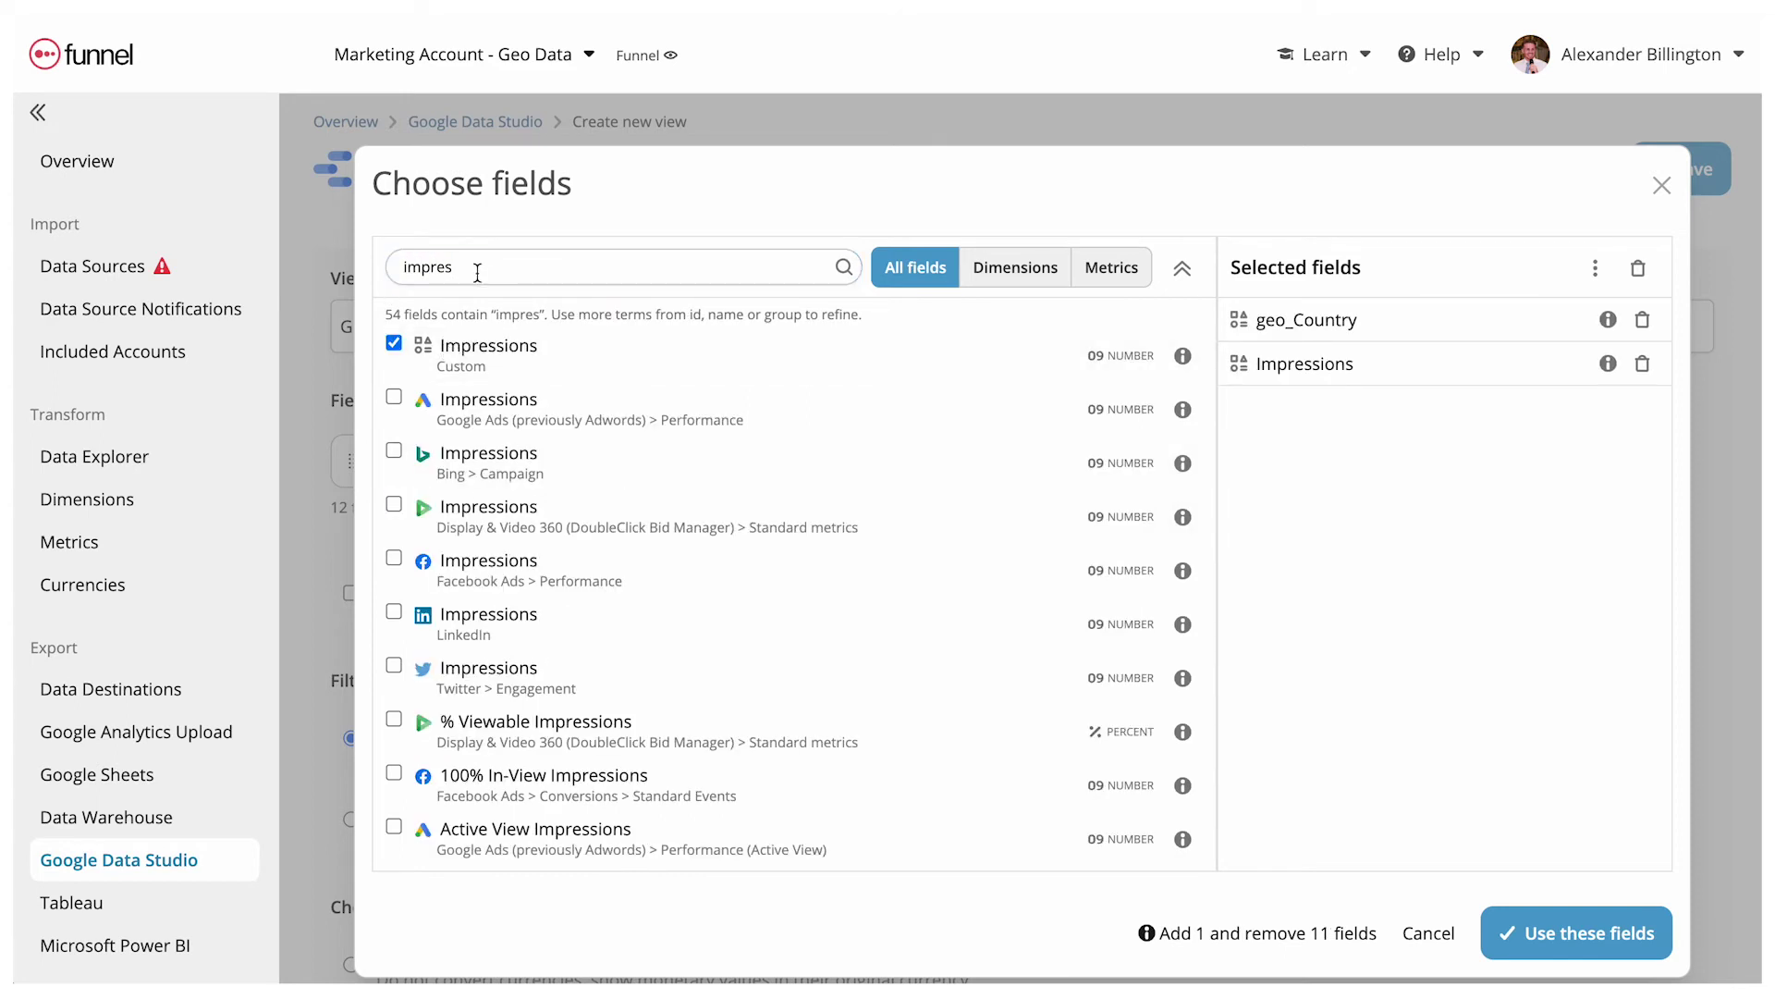
drag(477, 272, 362, 266)
text(session)
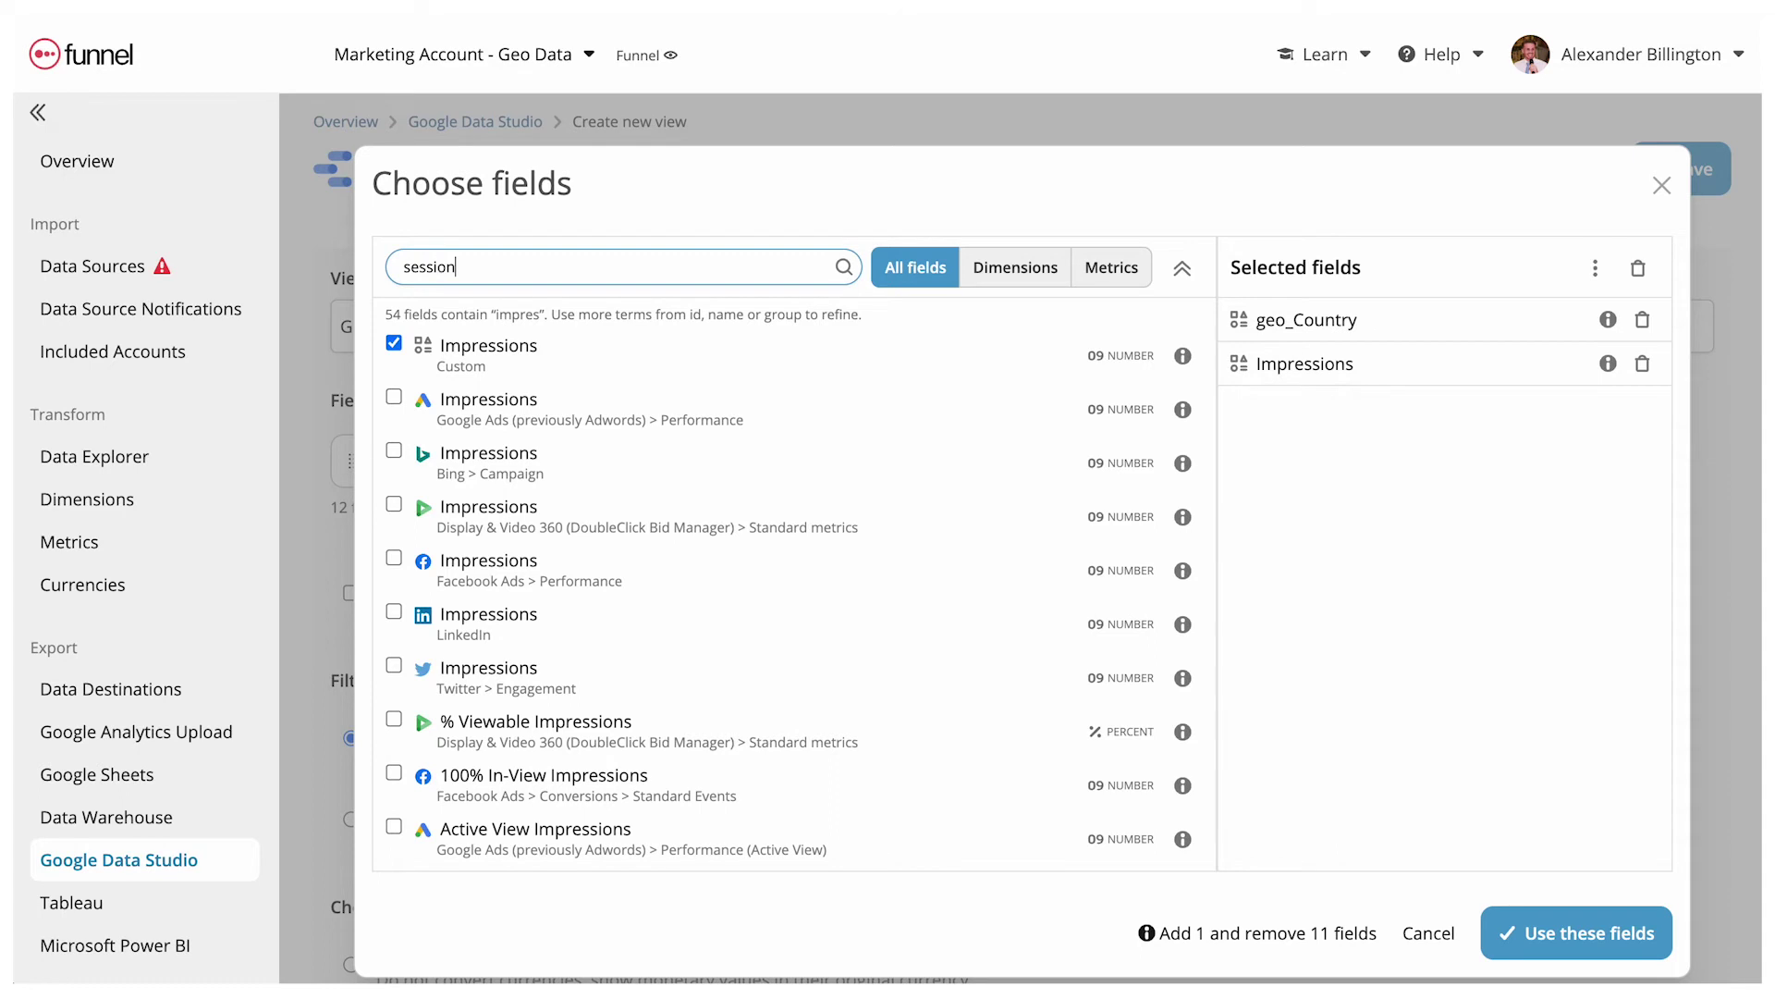
click(394, 397)
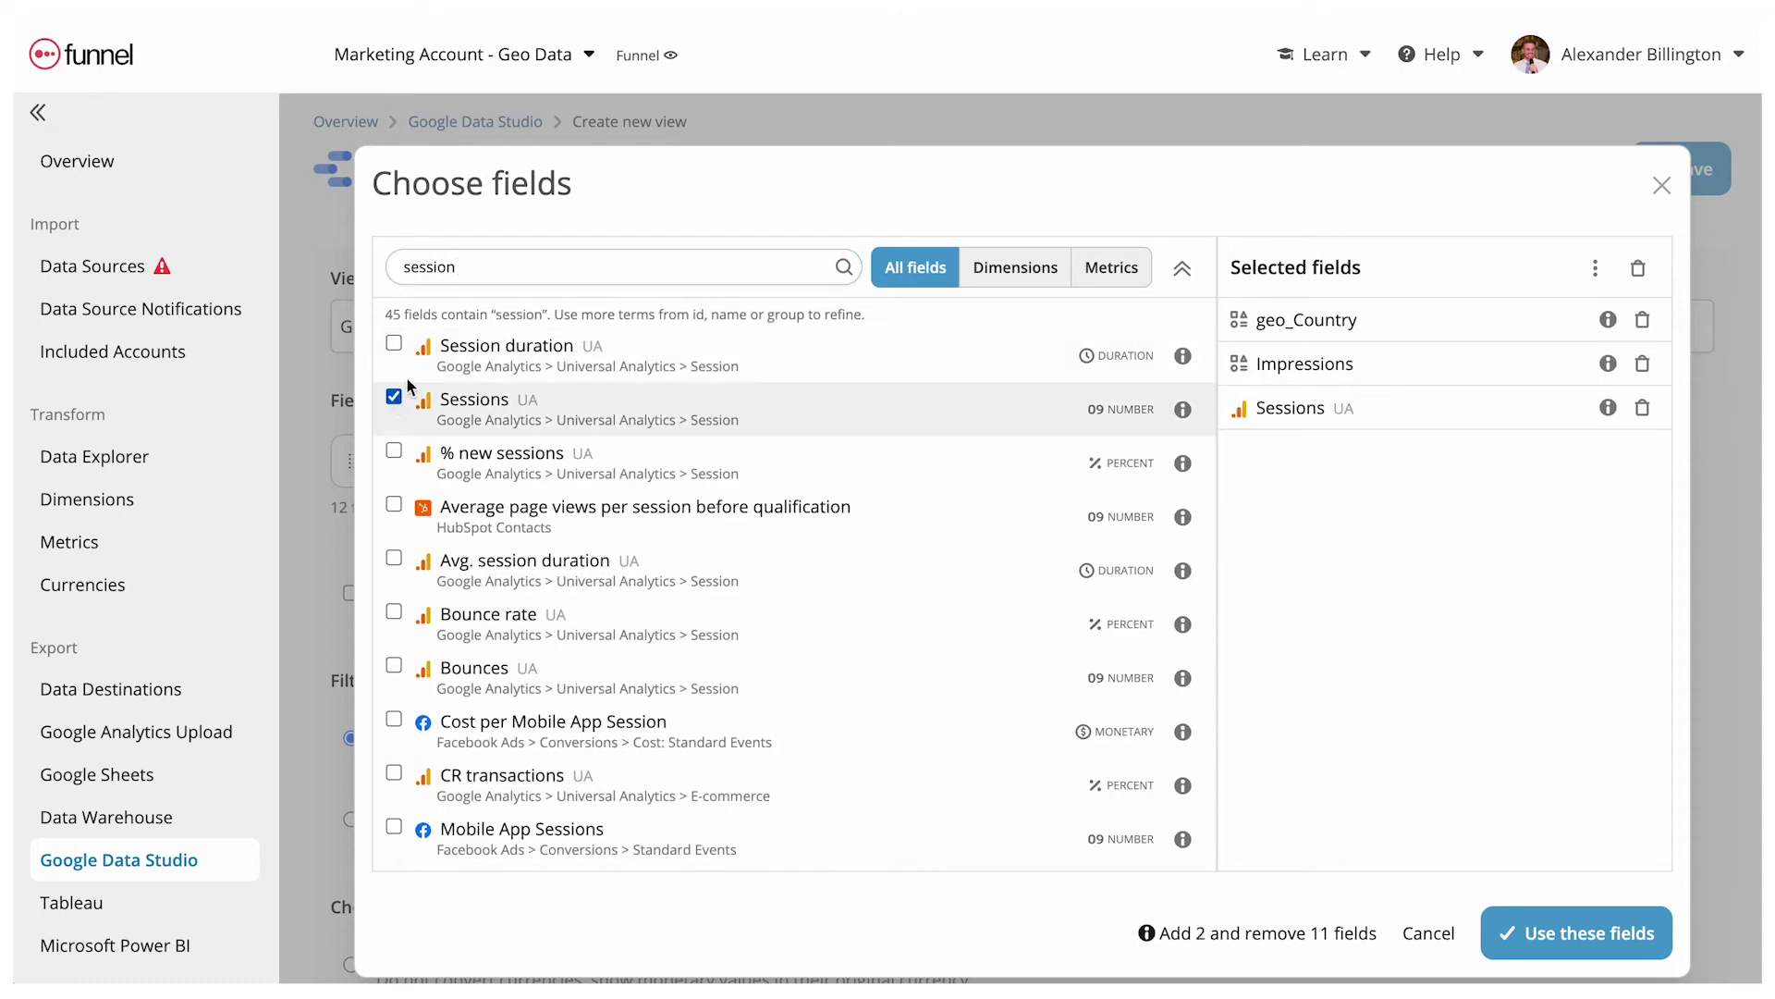
drag(515, 266, 381, 264)
text(geo)
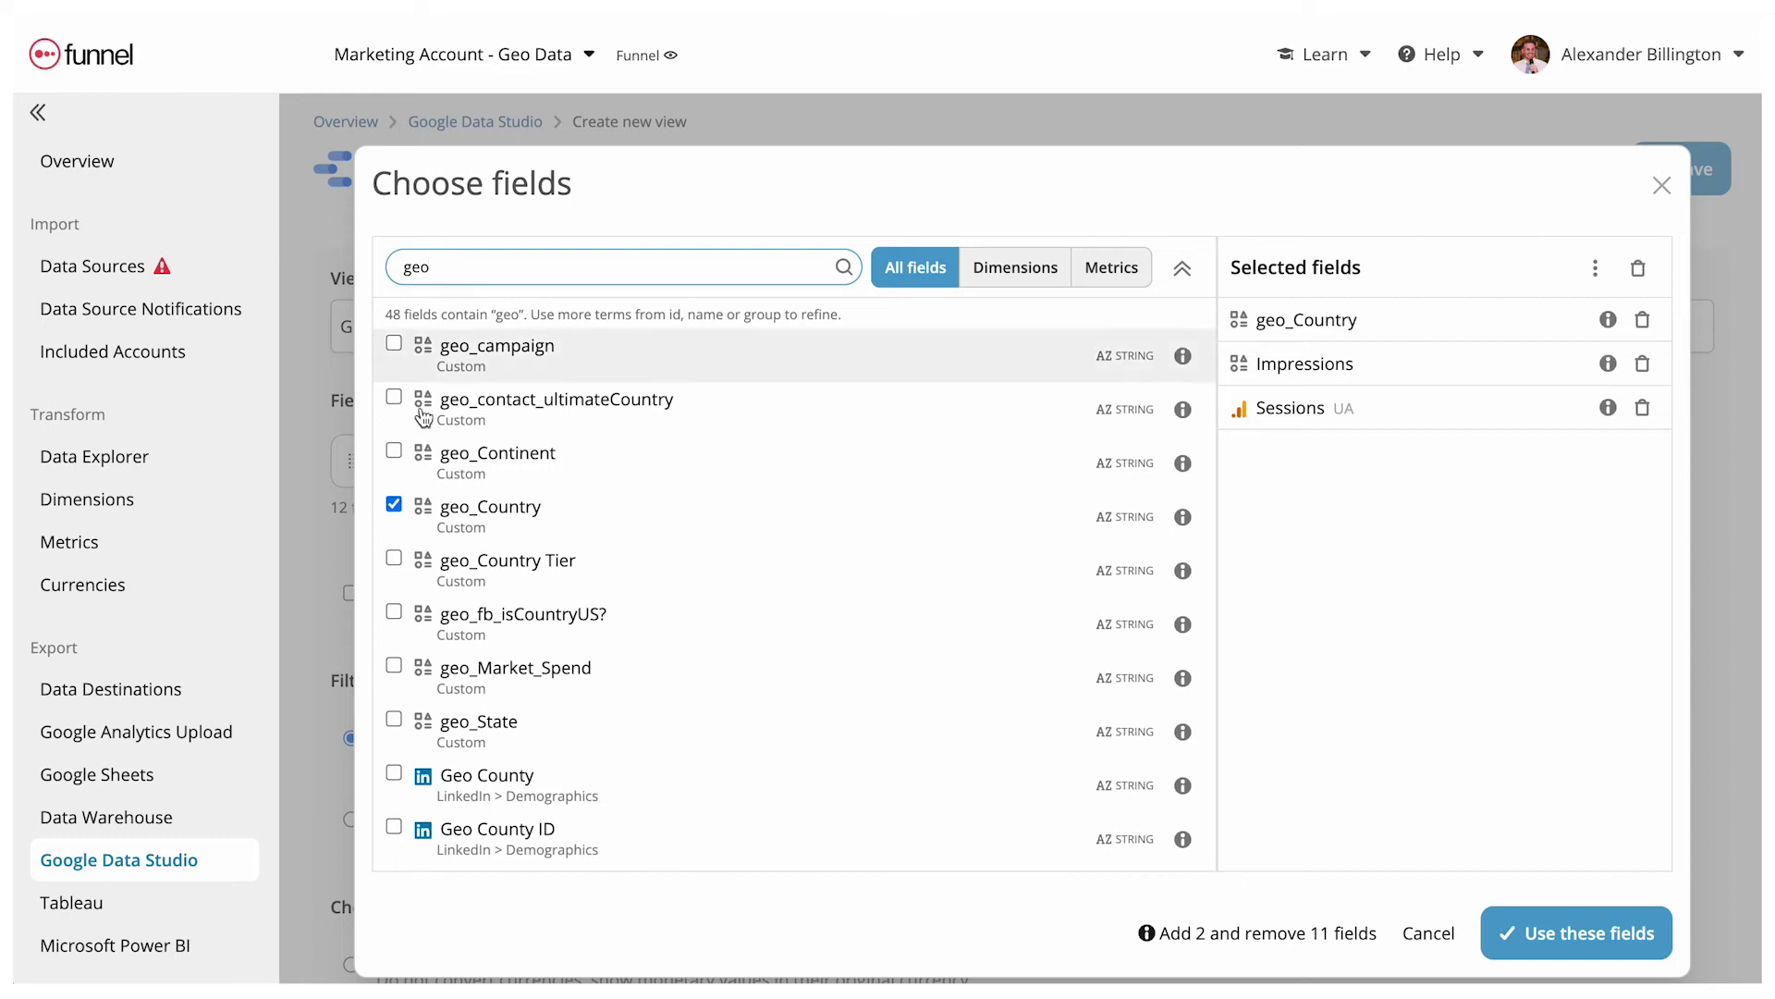
click(395, 720)
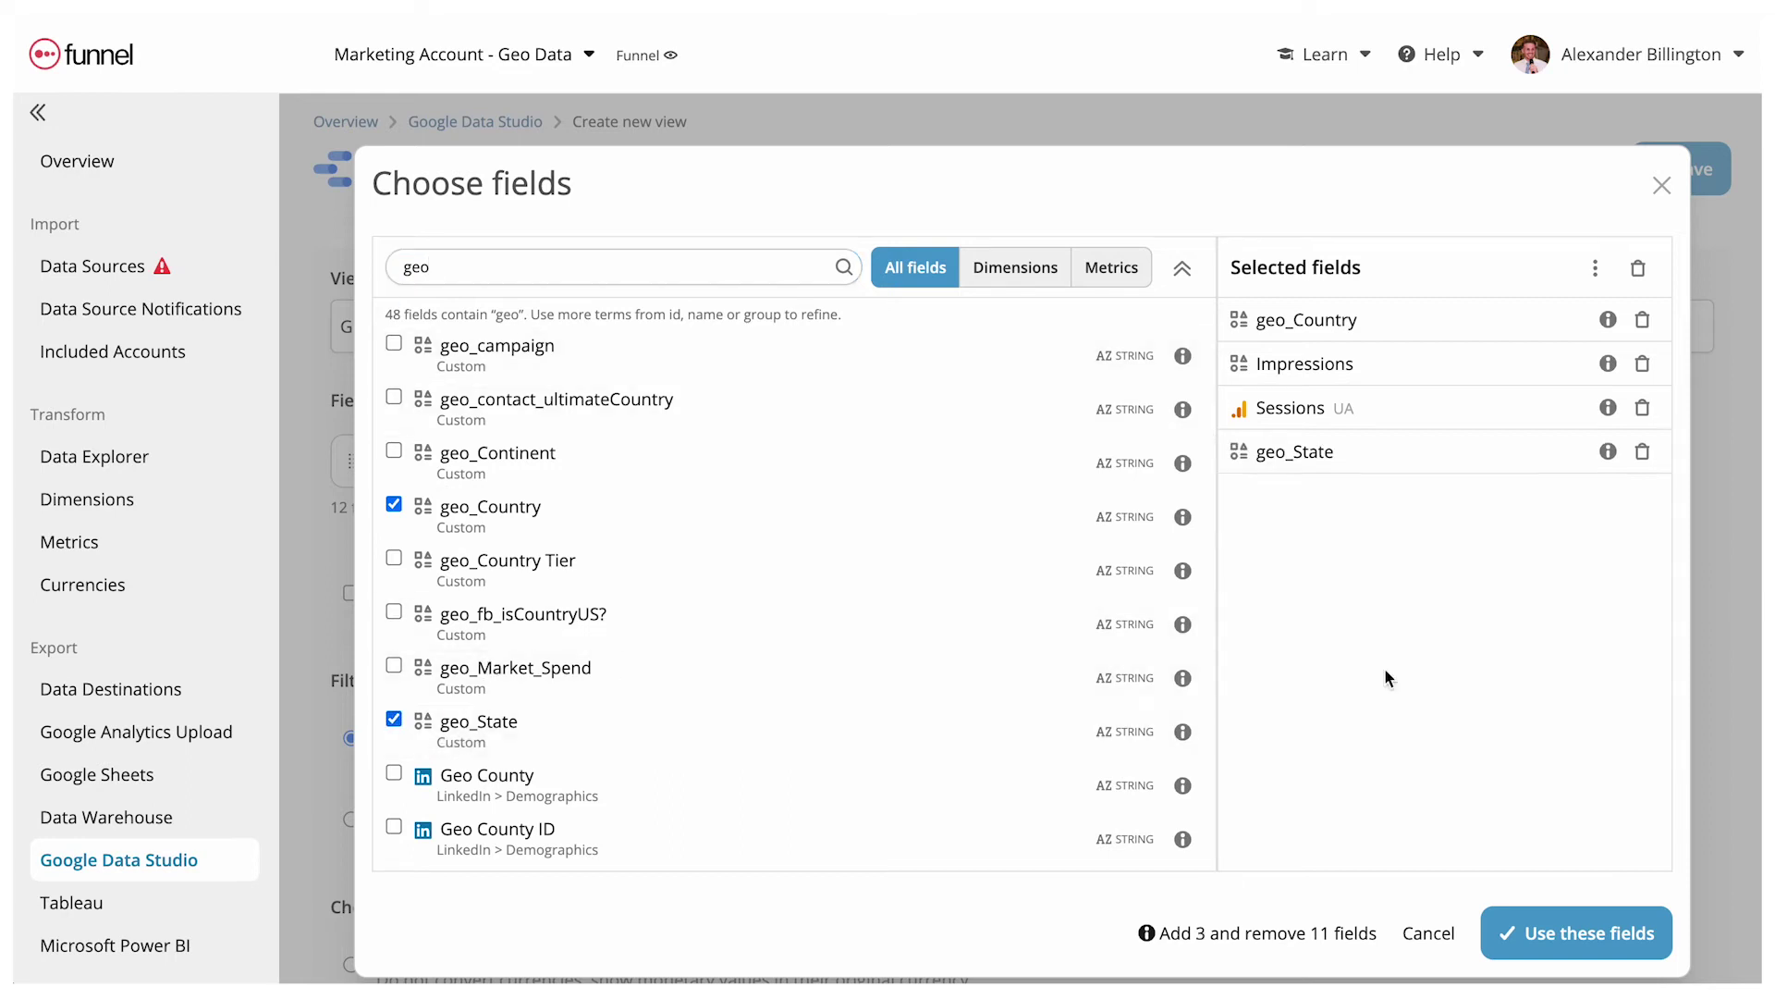
click(1517, 932)
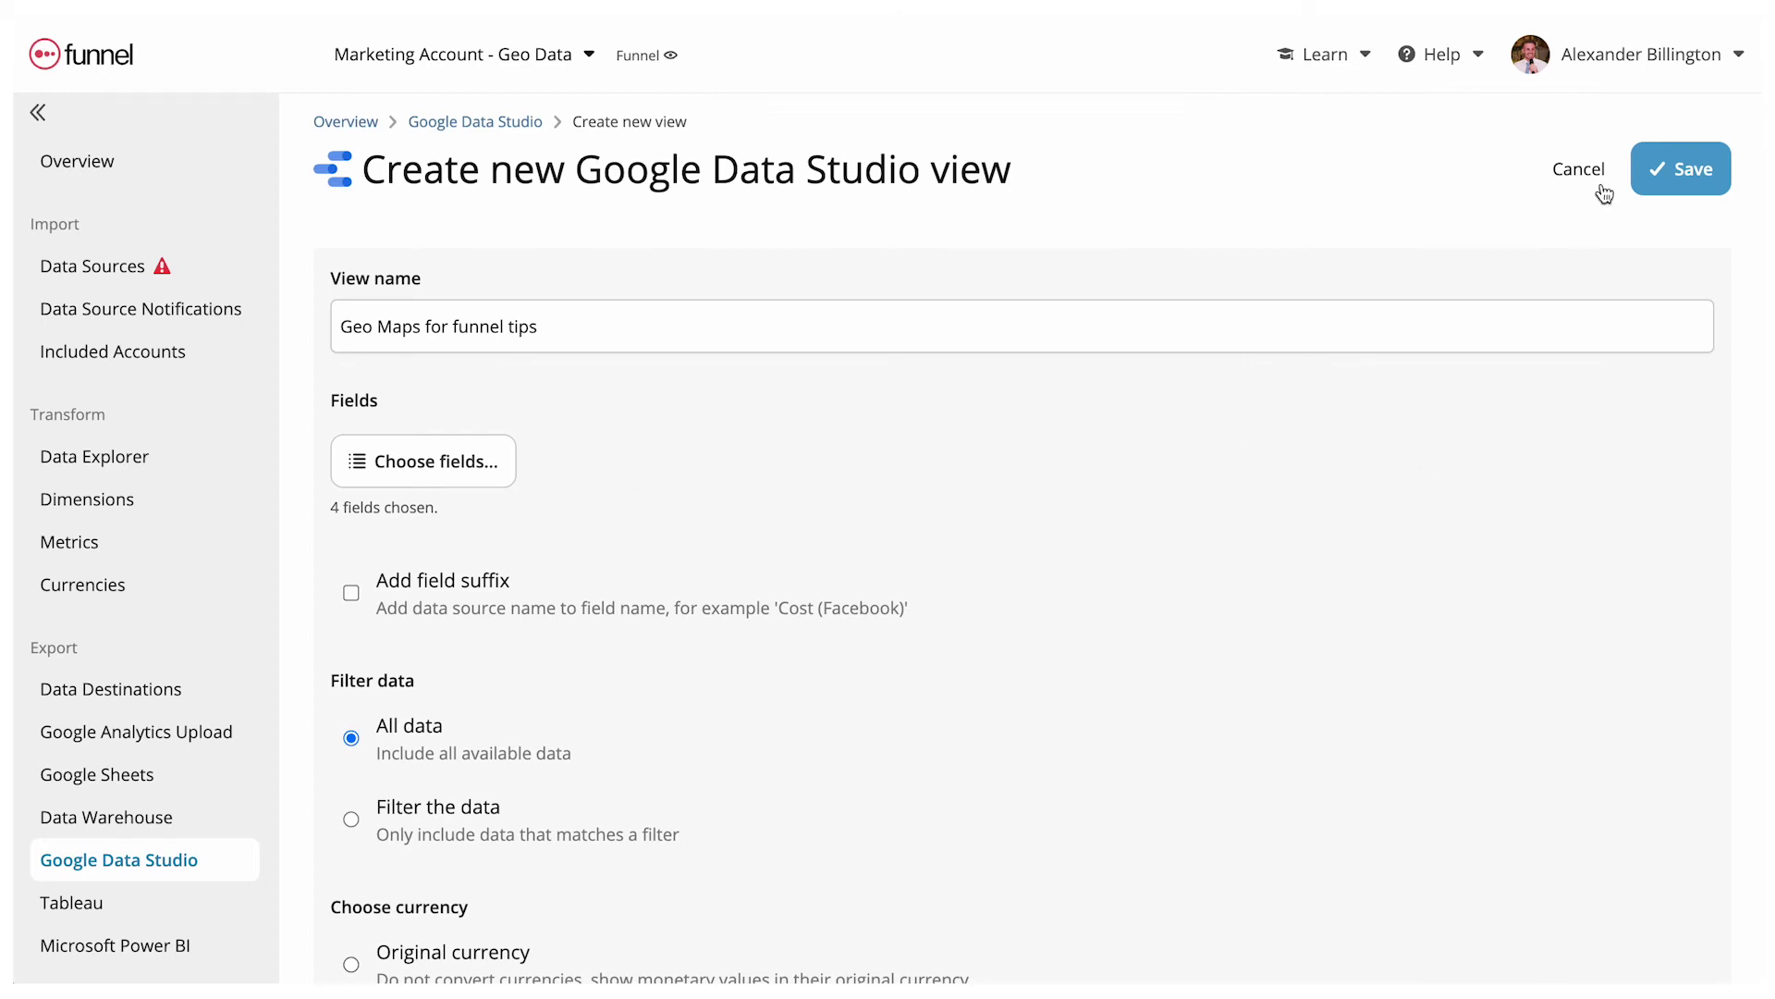
click(1668, 174)
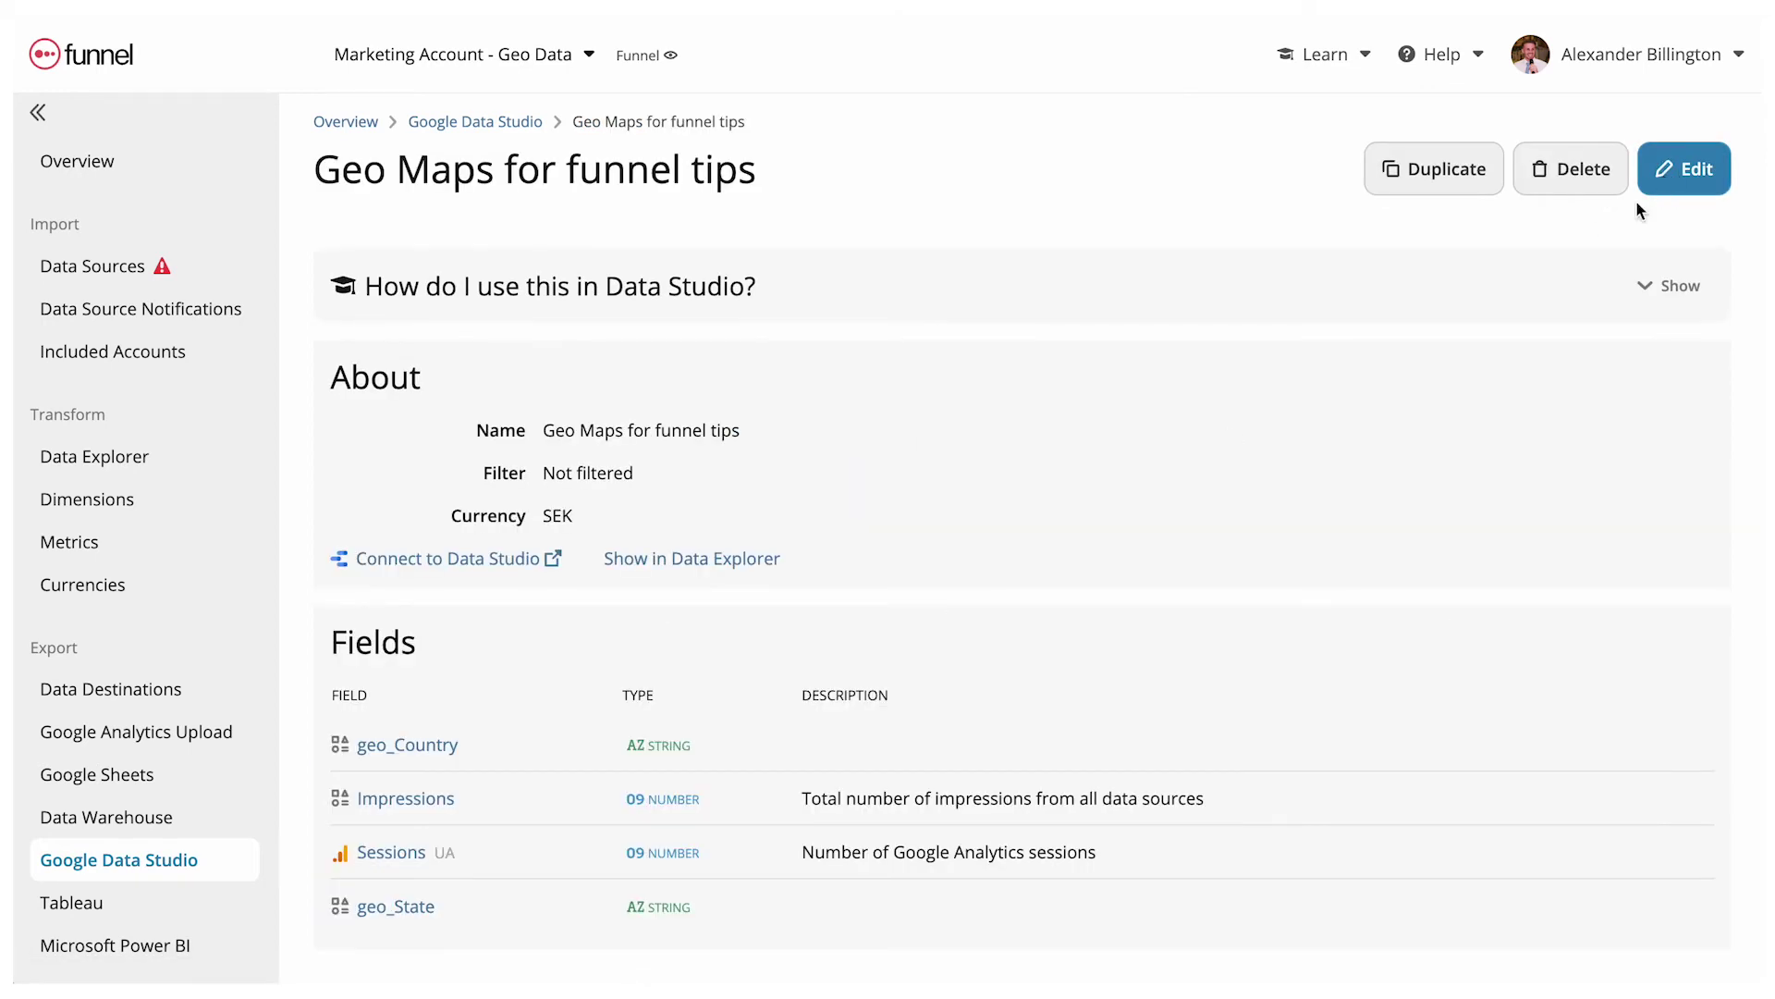
Connect the saved view to Data Studio and set geo_Country's type to Geo > Country.
click(442, 559)
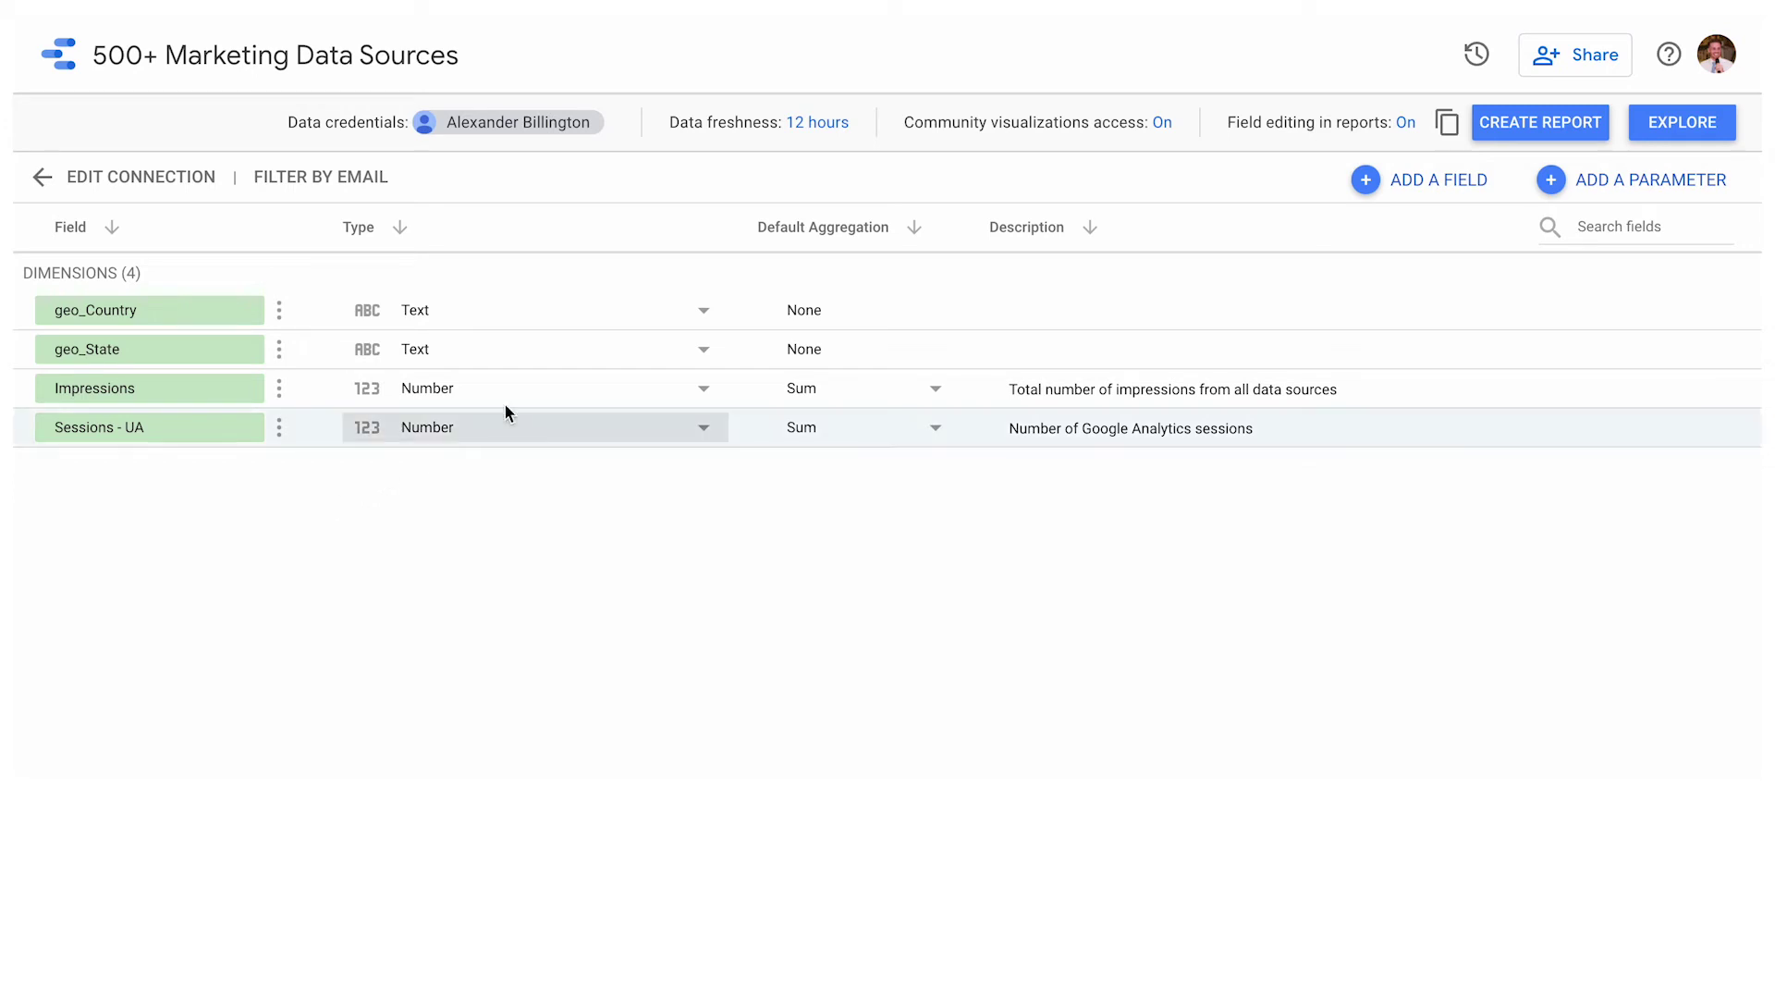
click(664, 305)
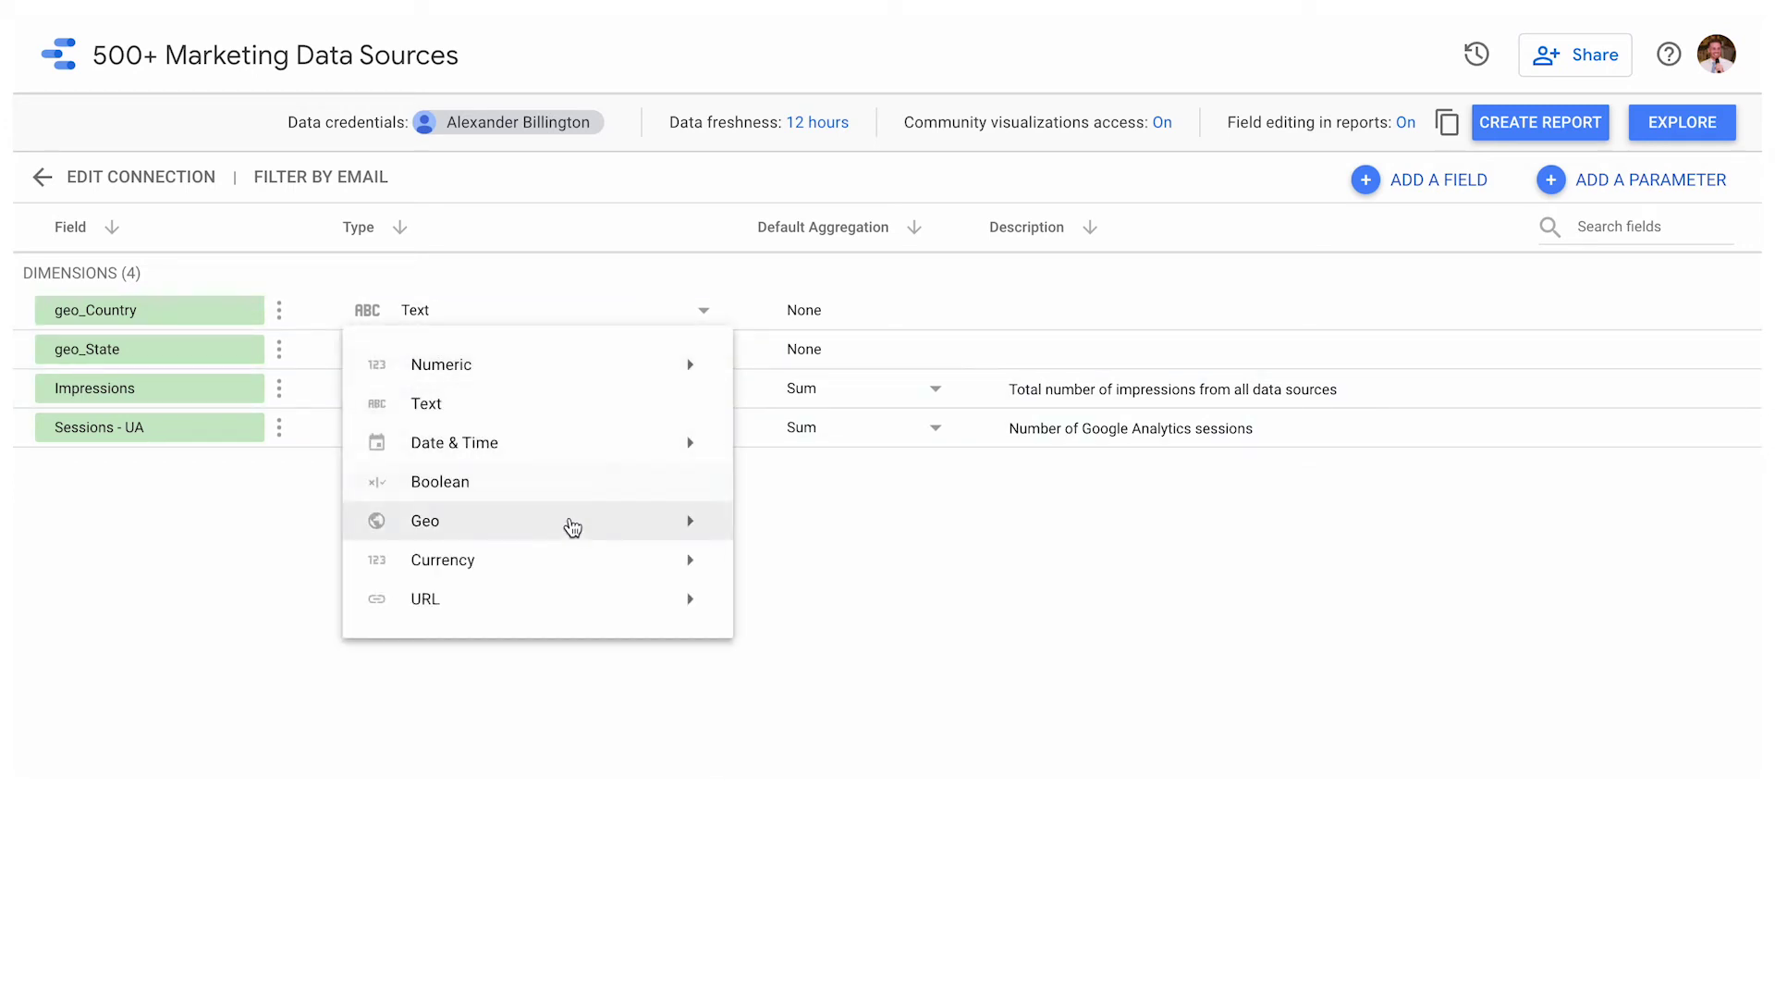
mouse_move(425, 520)
click(774, 559)
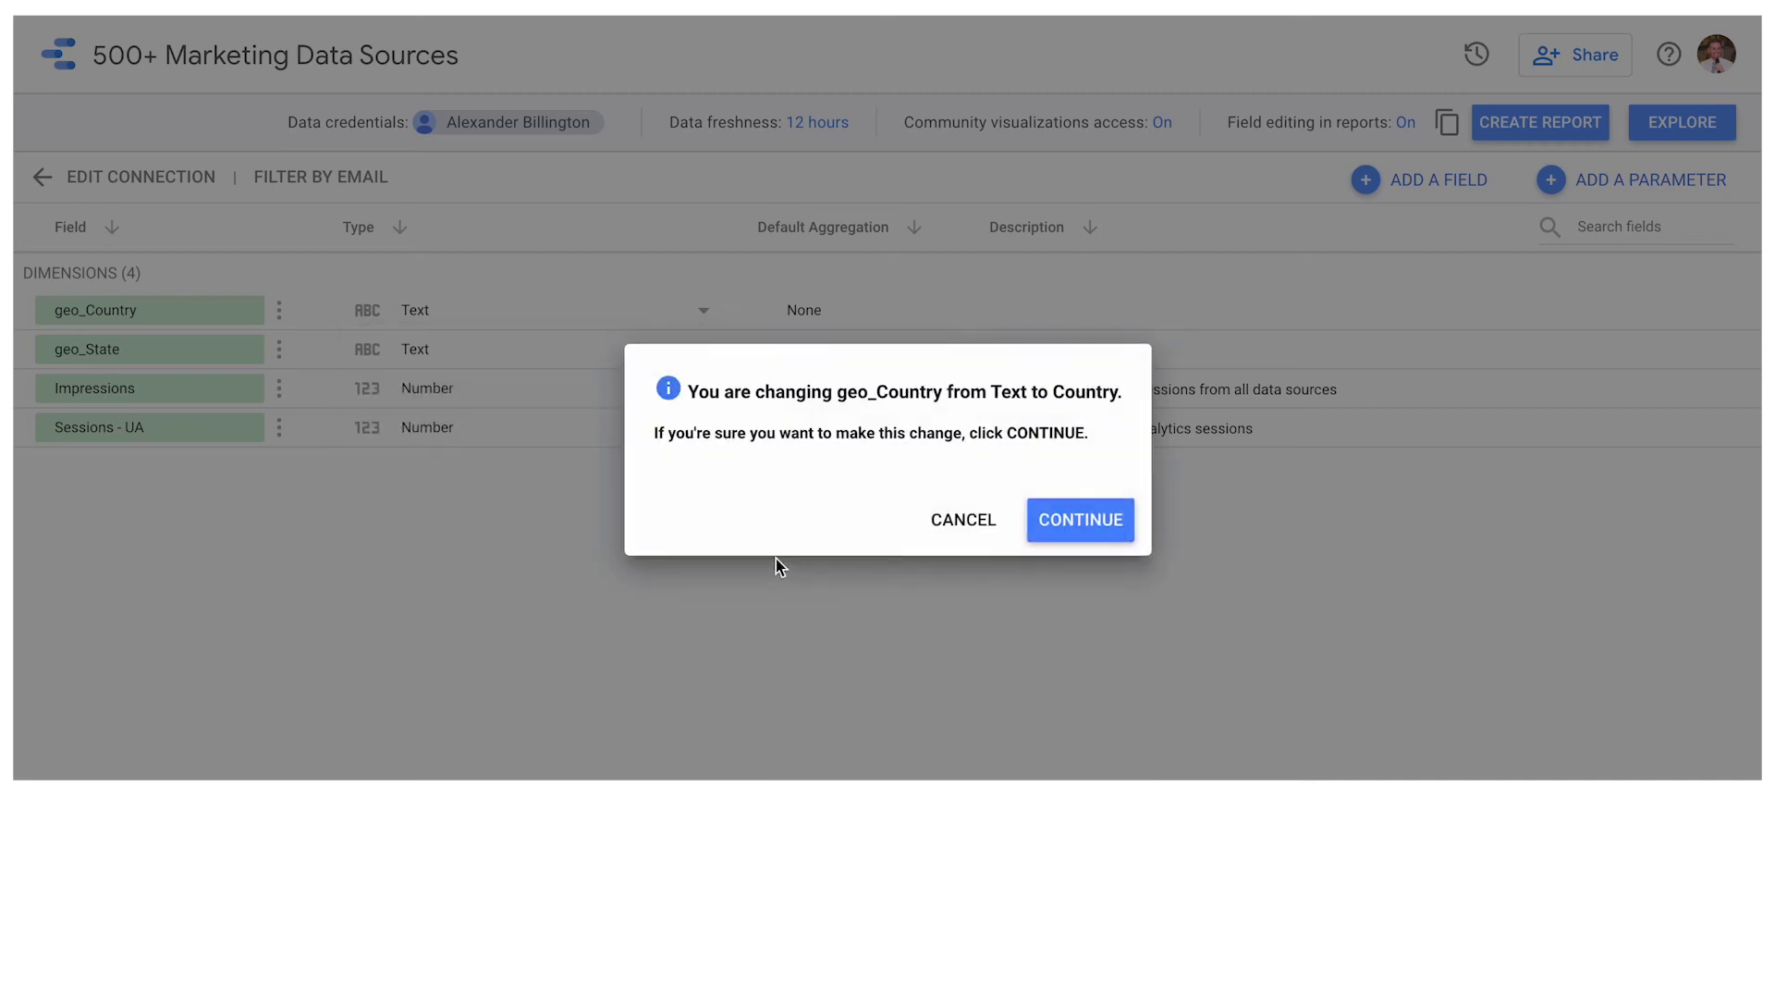
click(1036, 517)
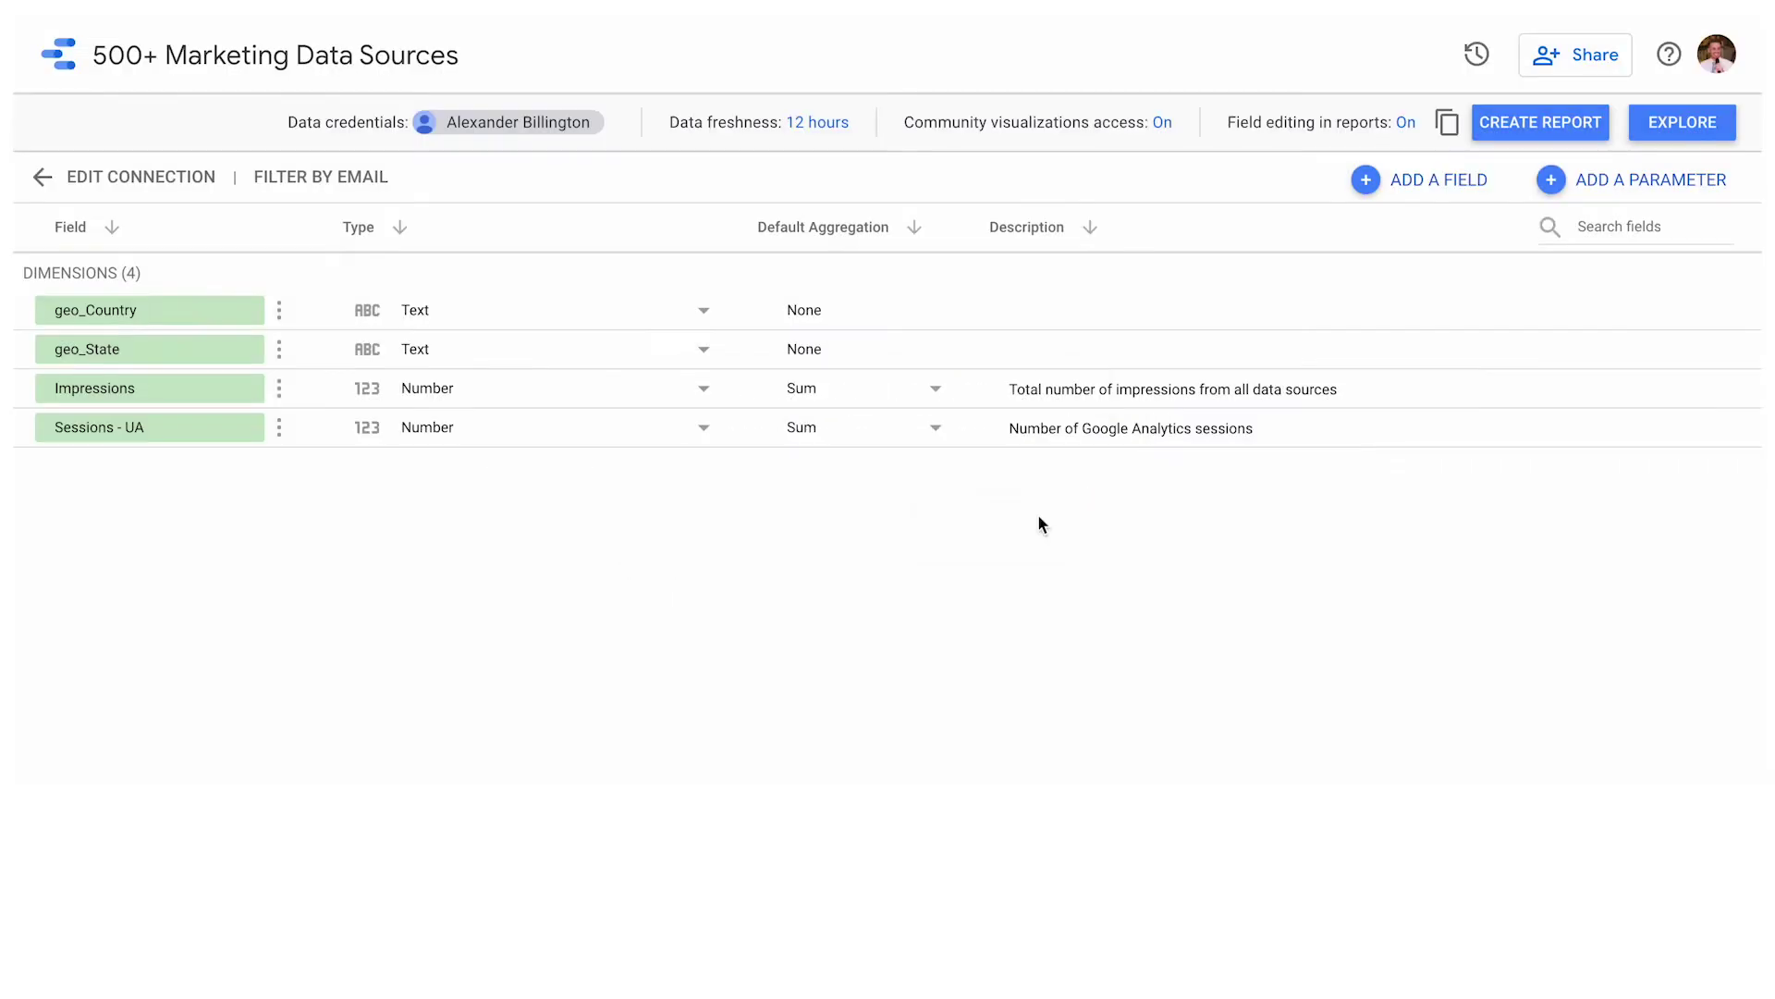
Set geo_State's type to Country subdivision (1st level) and create a report from the source.
click(689, 351)
mouse_move(536, 559)
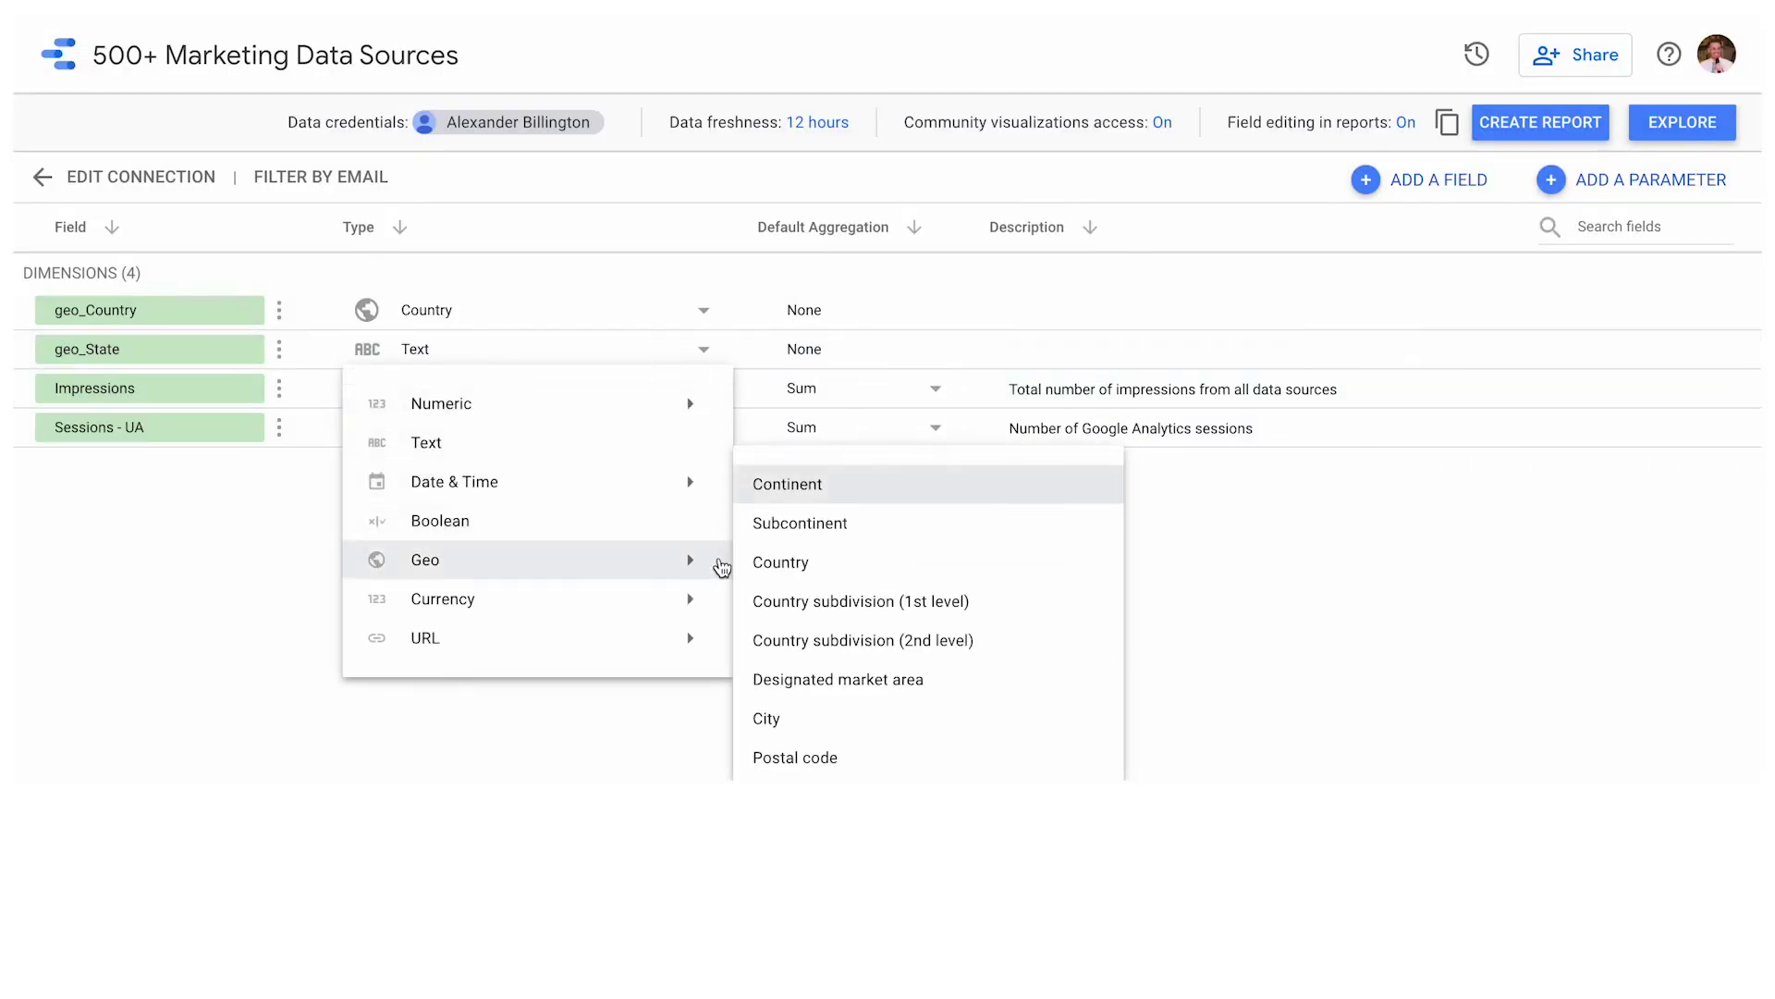
click(798, 601)
click(1115, 515)
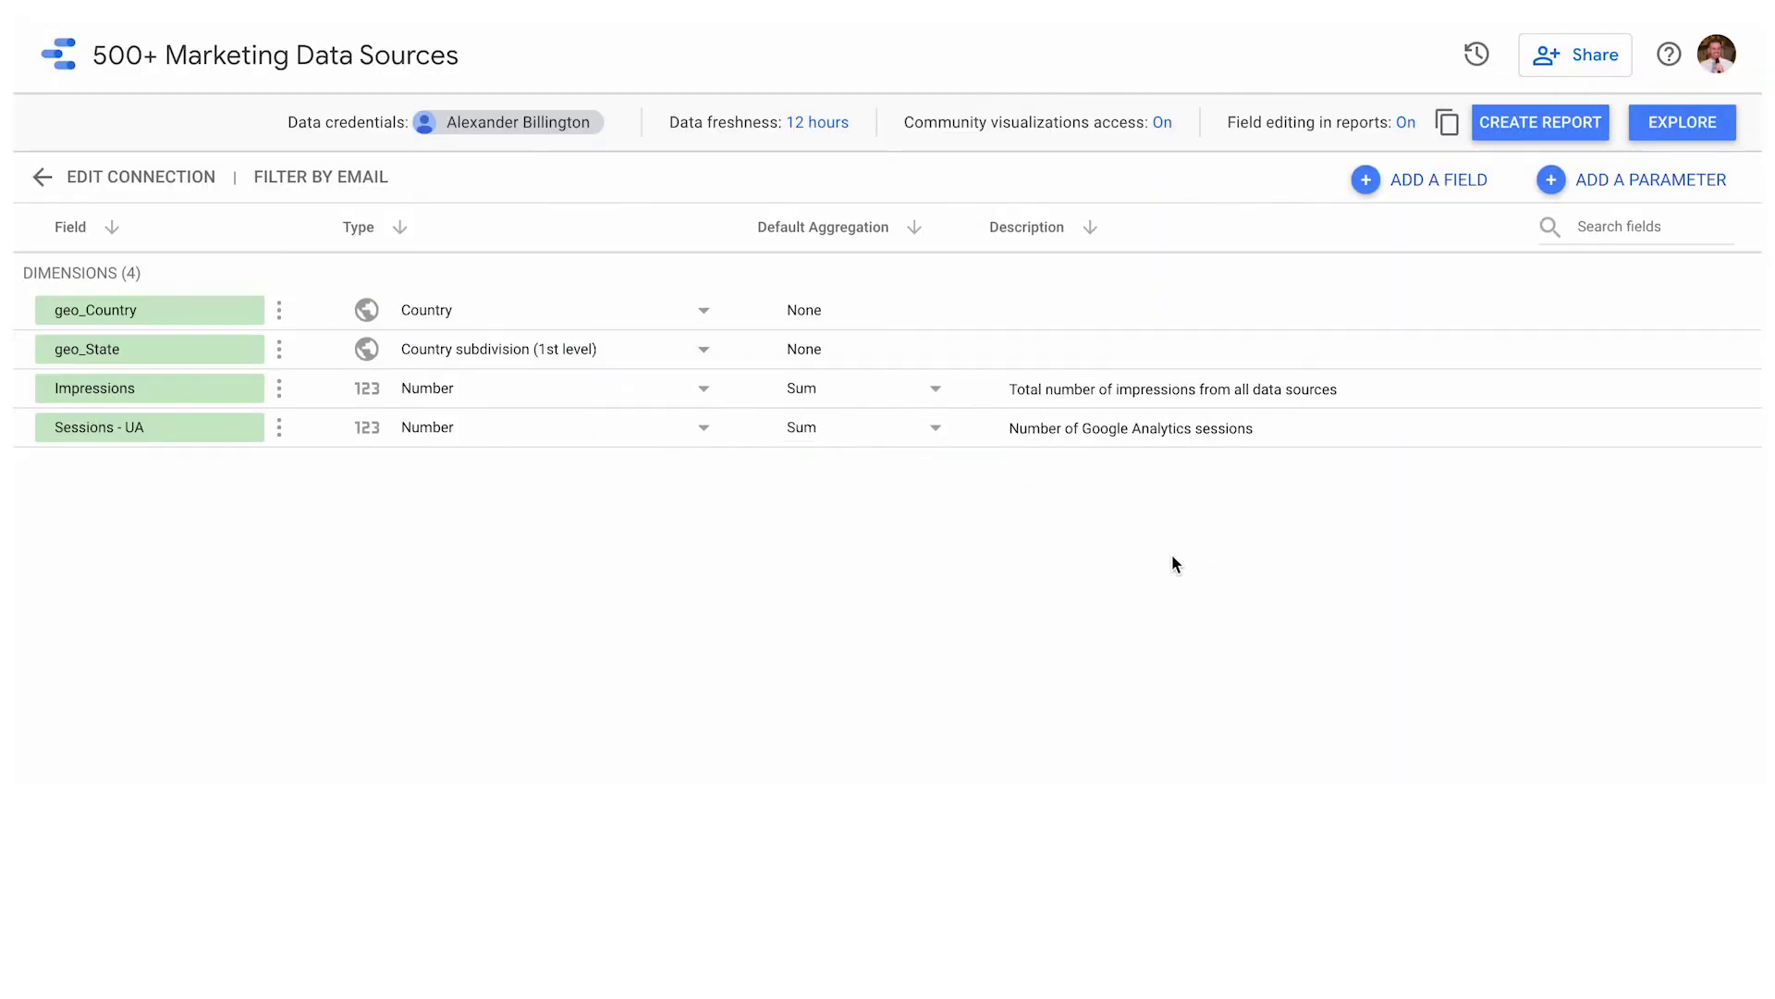
click(1506, 122)
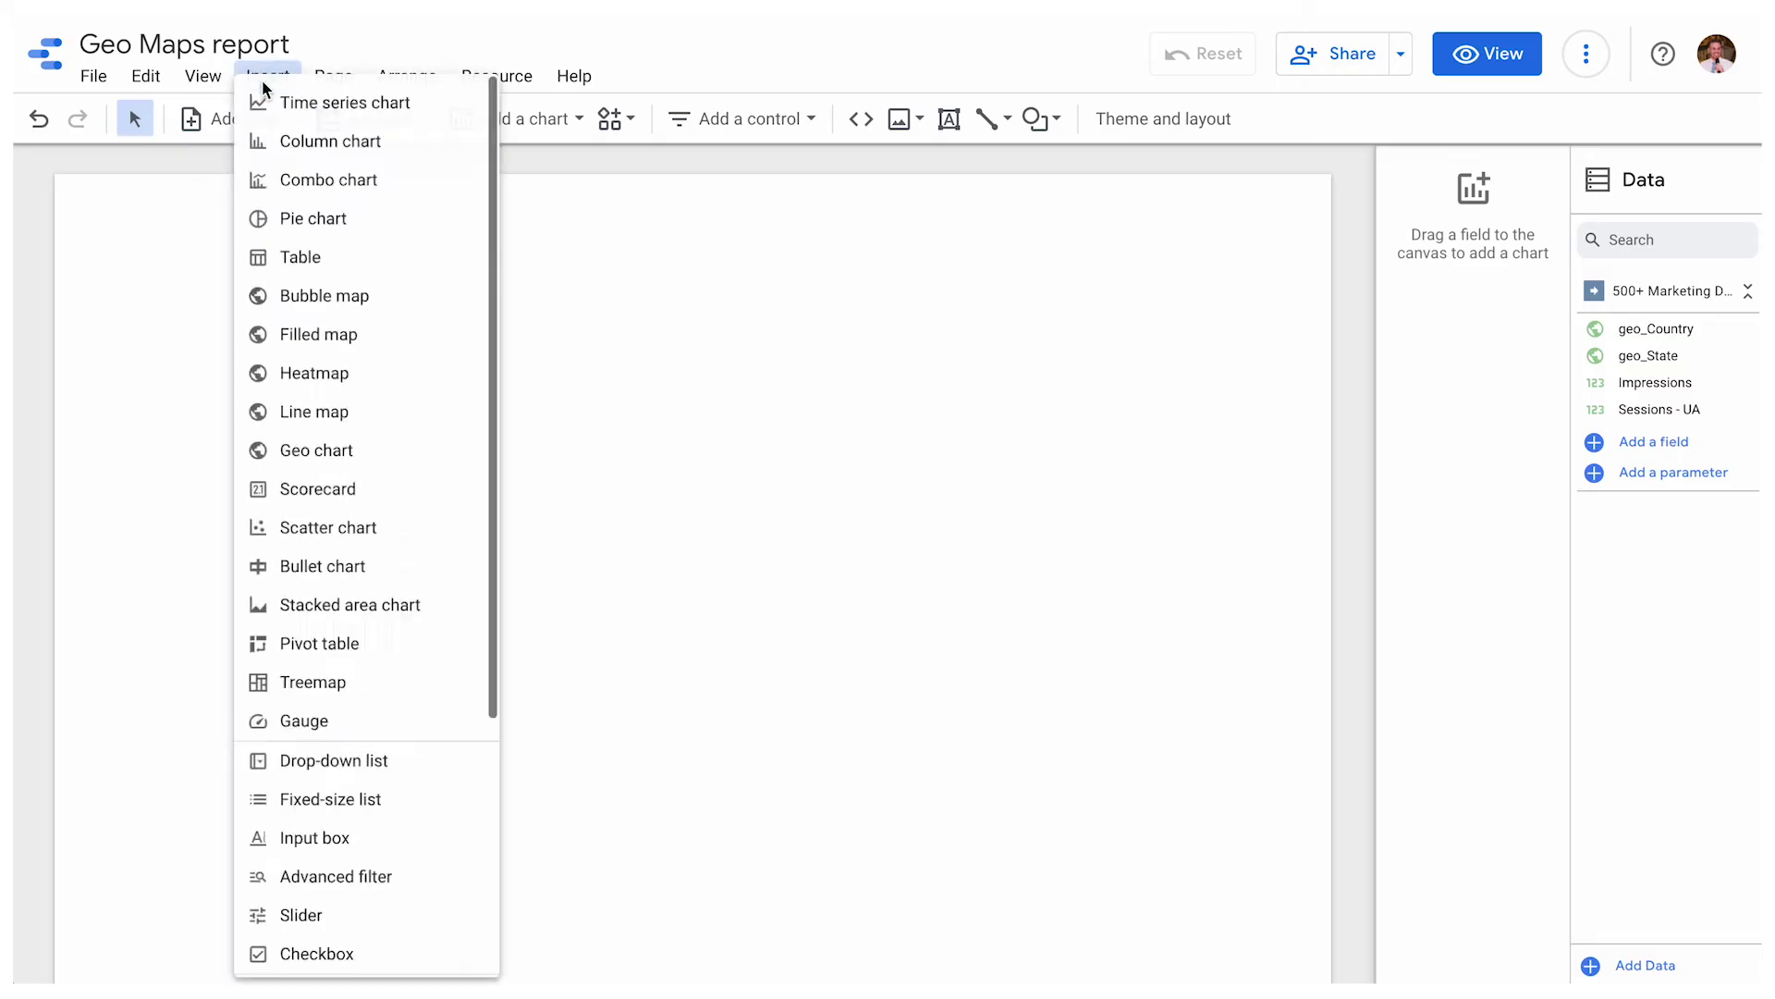
Place a geo chart top-left showing Sessions - UA by geo_Country, stretched across the page width.
click(356, 452)
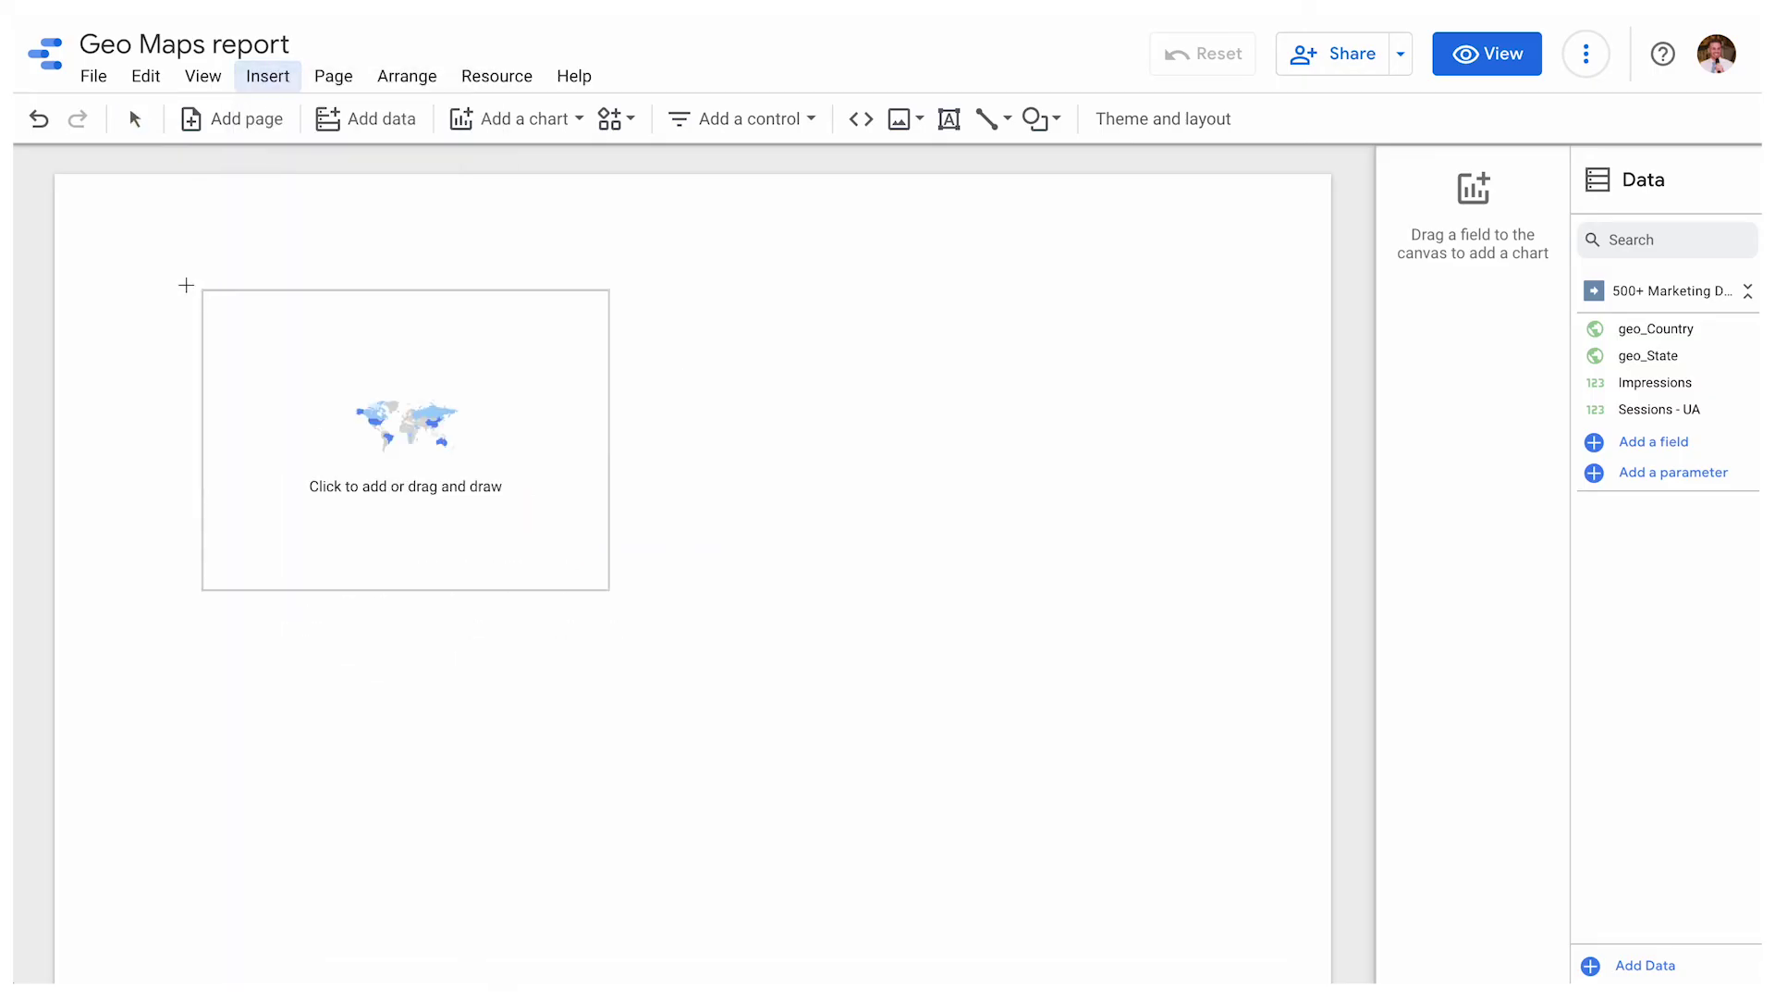
click(58, 178)
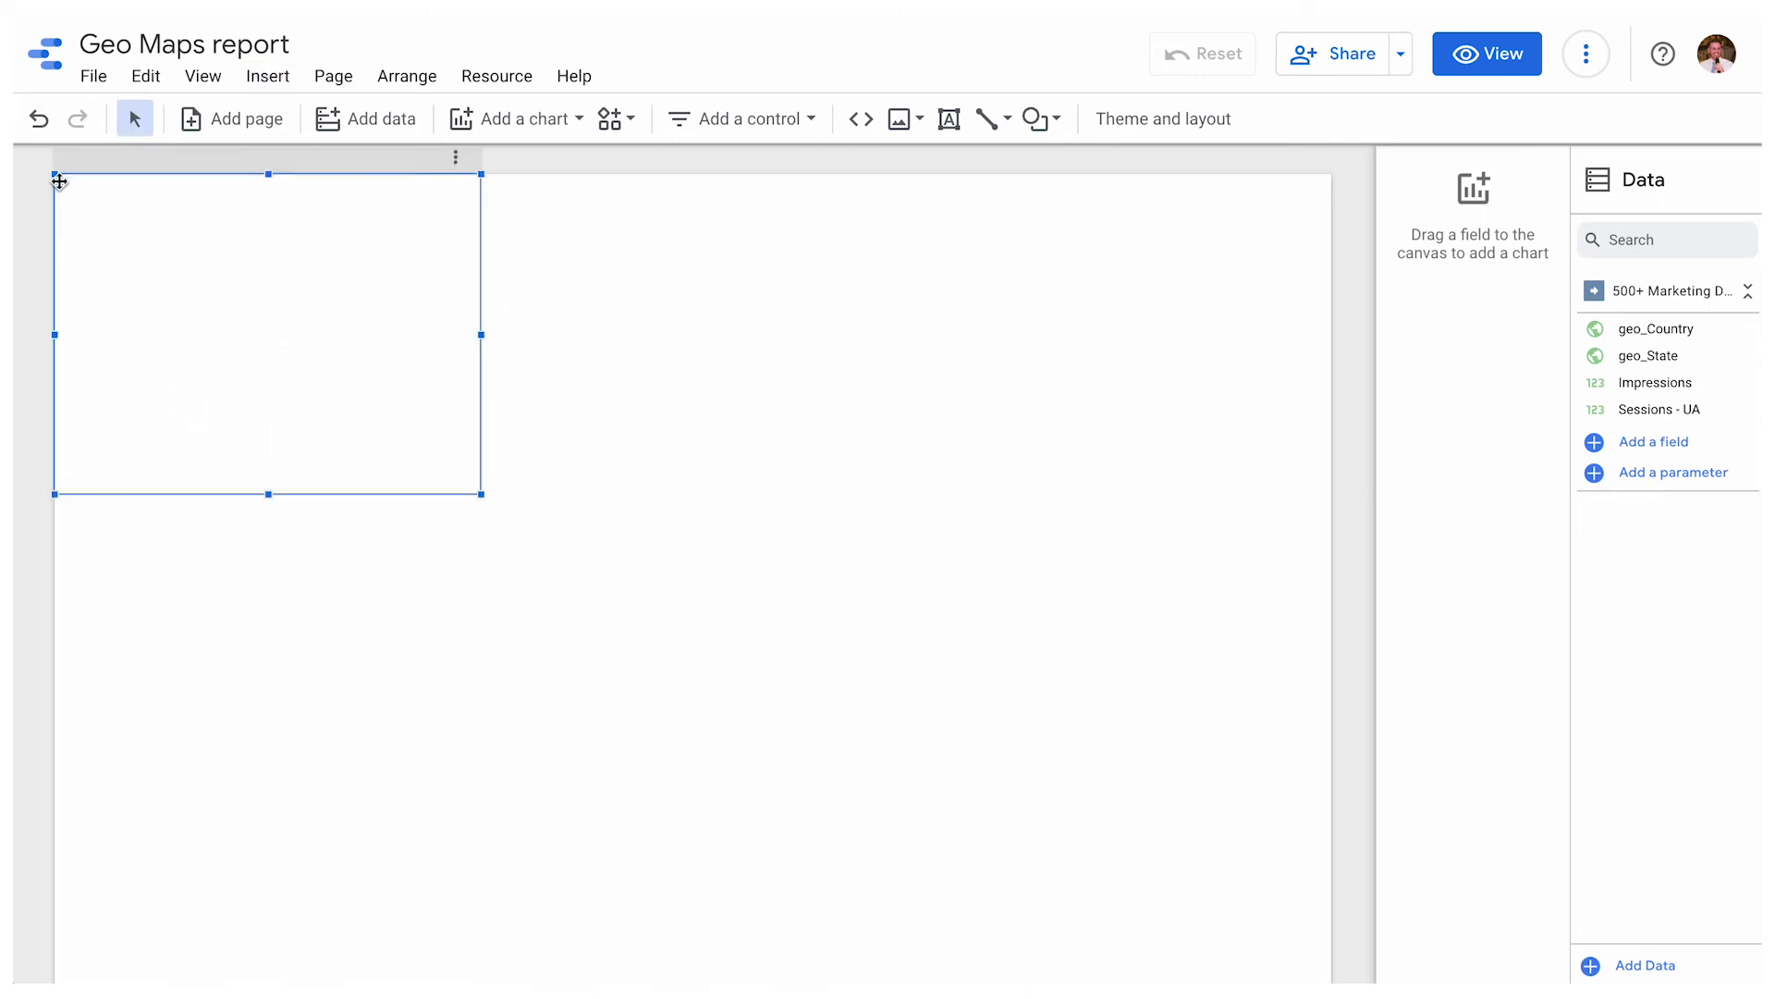
click(1444, 601)
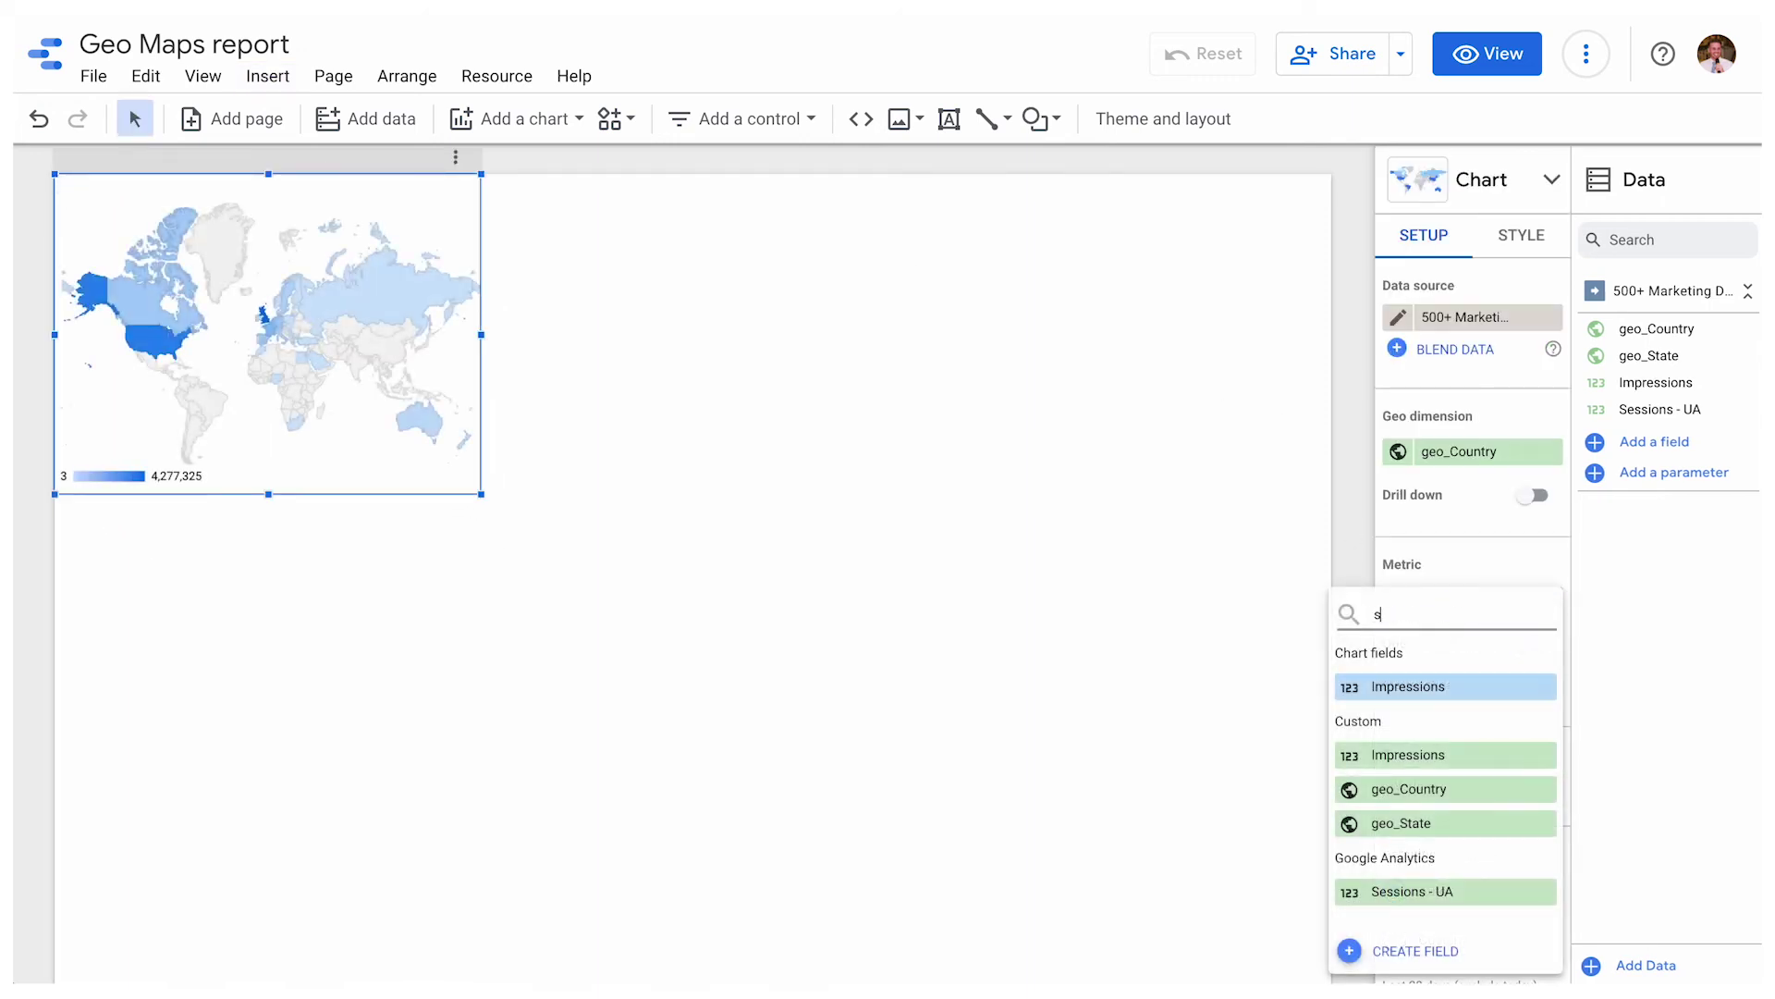
text(session)
click(1464, 688)
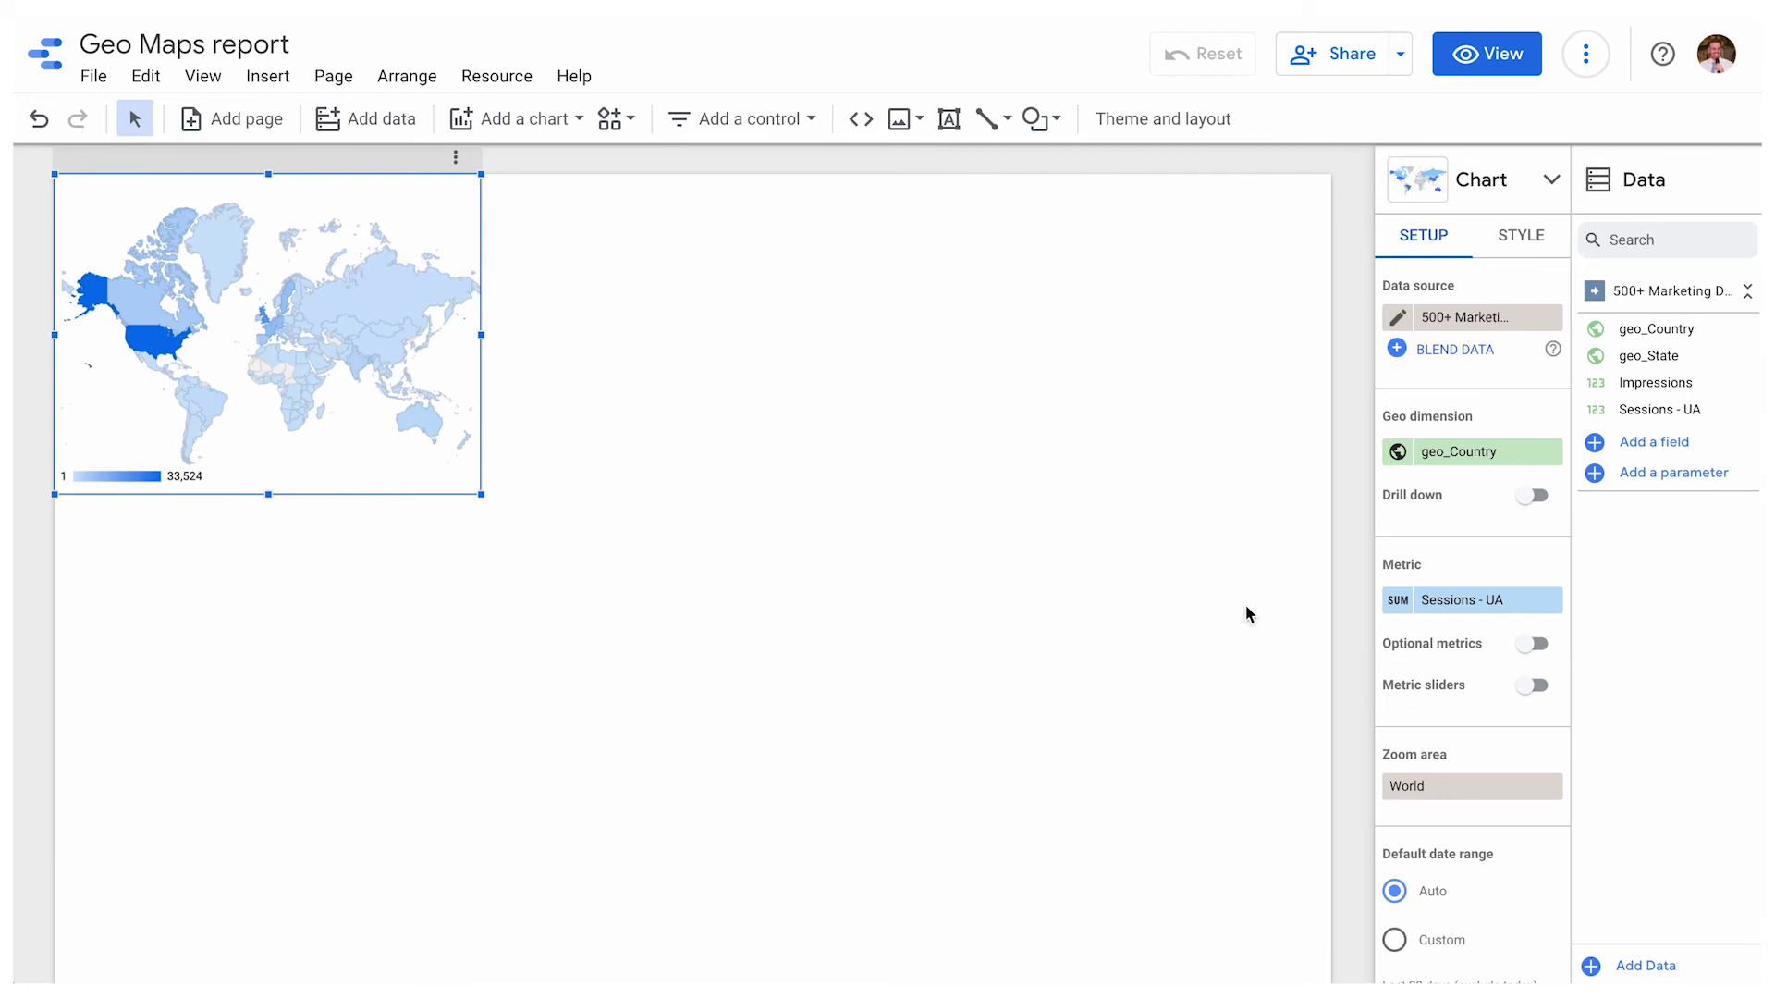
drag(482, 495, 1335, 899)
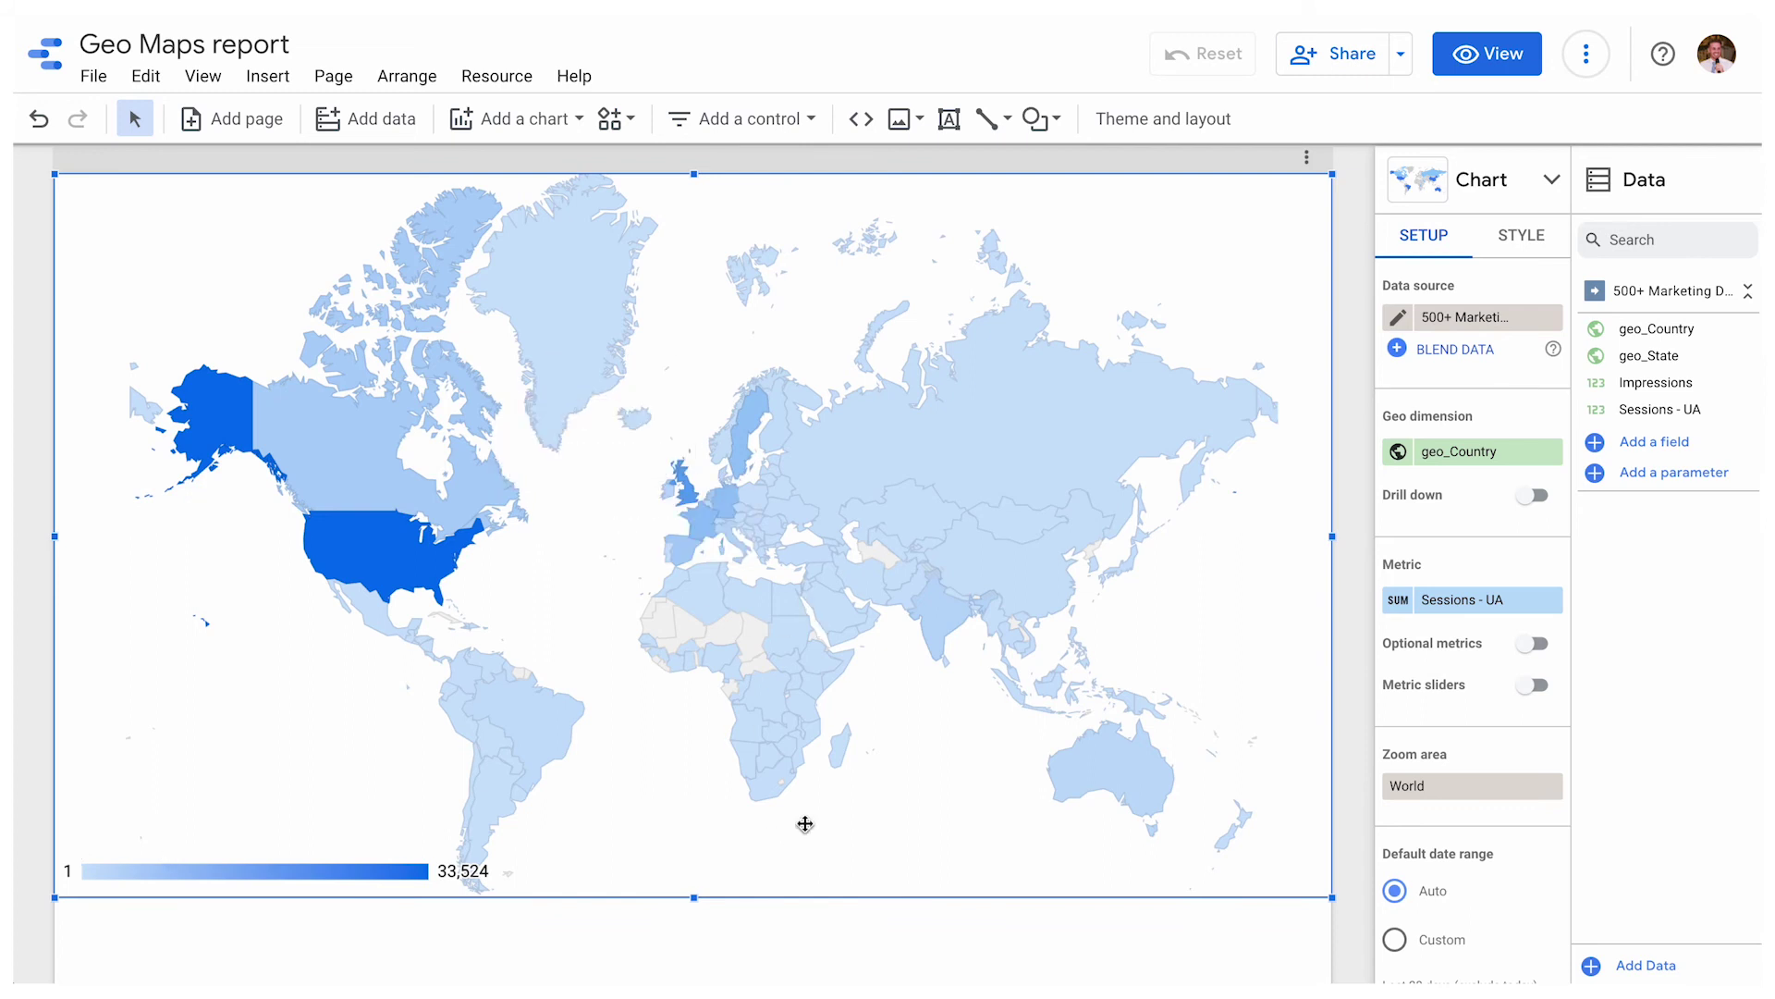
Scroll the report canvas down to the blank area below the world map.
scroll(805, 824, down, 1)
scroll(1007, 801, down, 1)
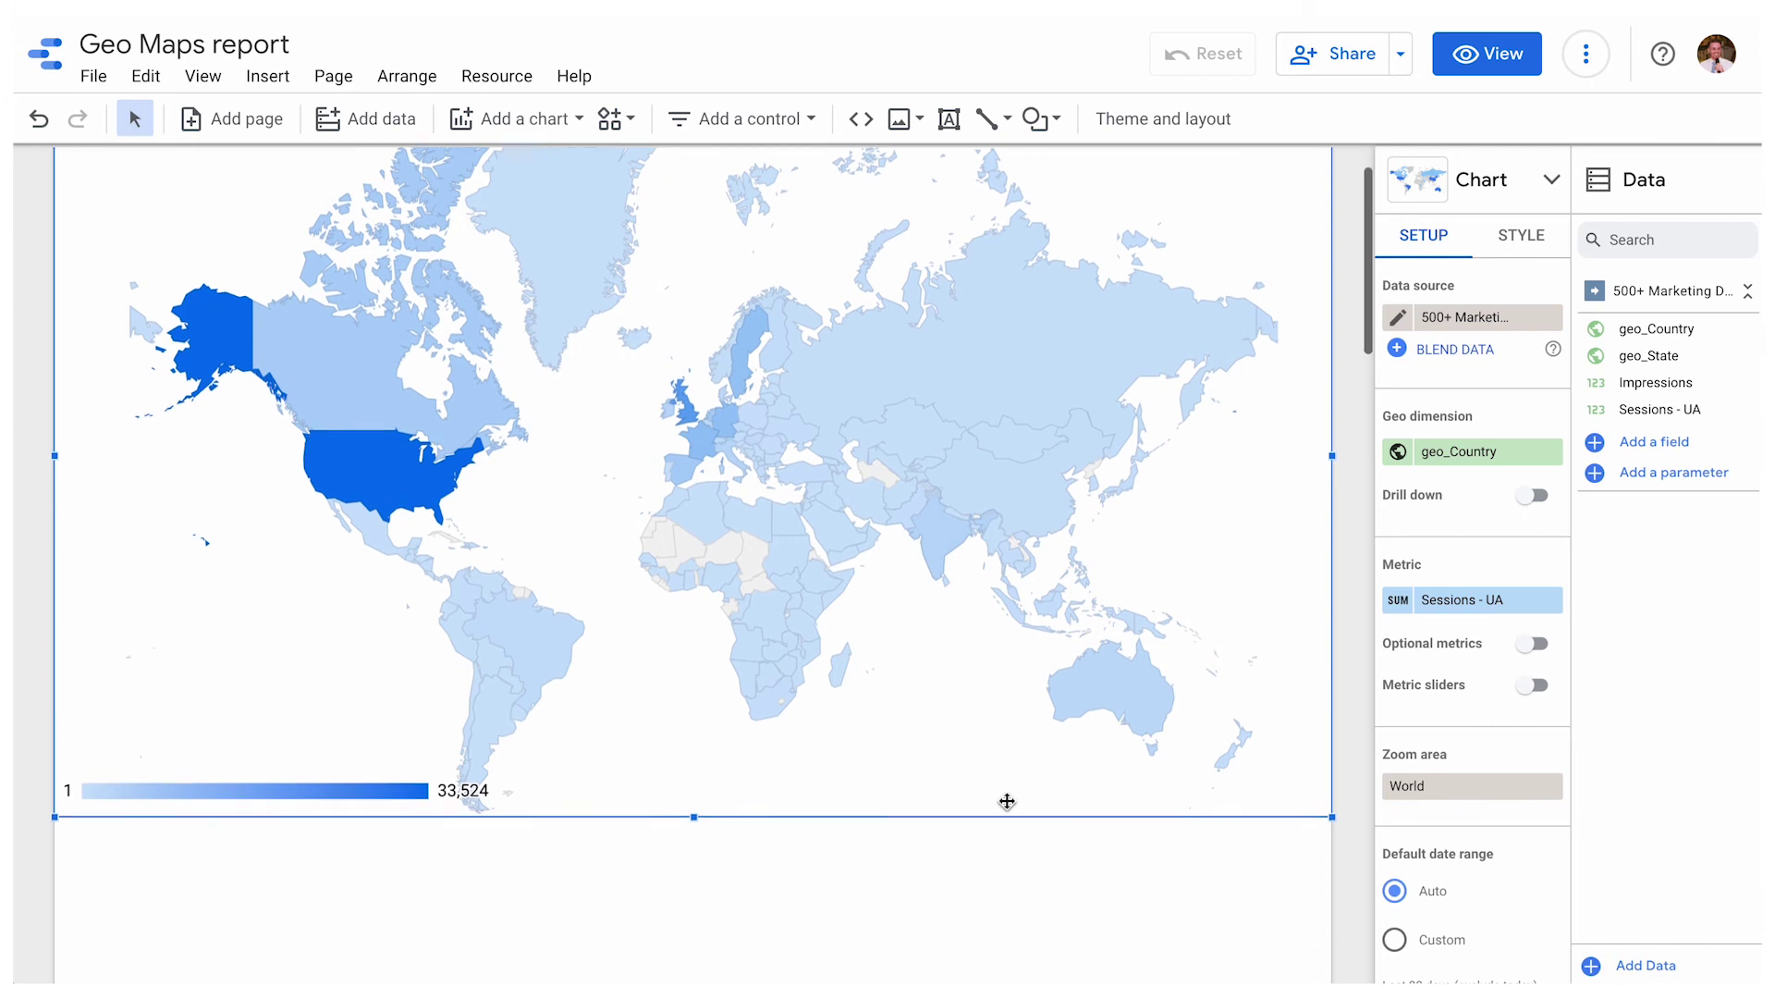
scroll(1007, 800, down, 7)
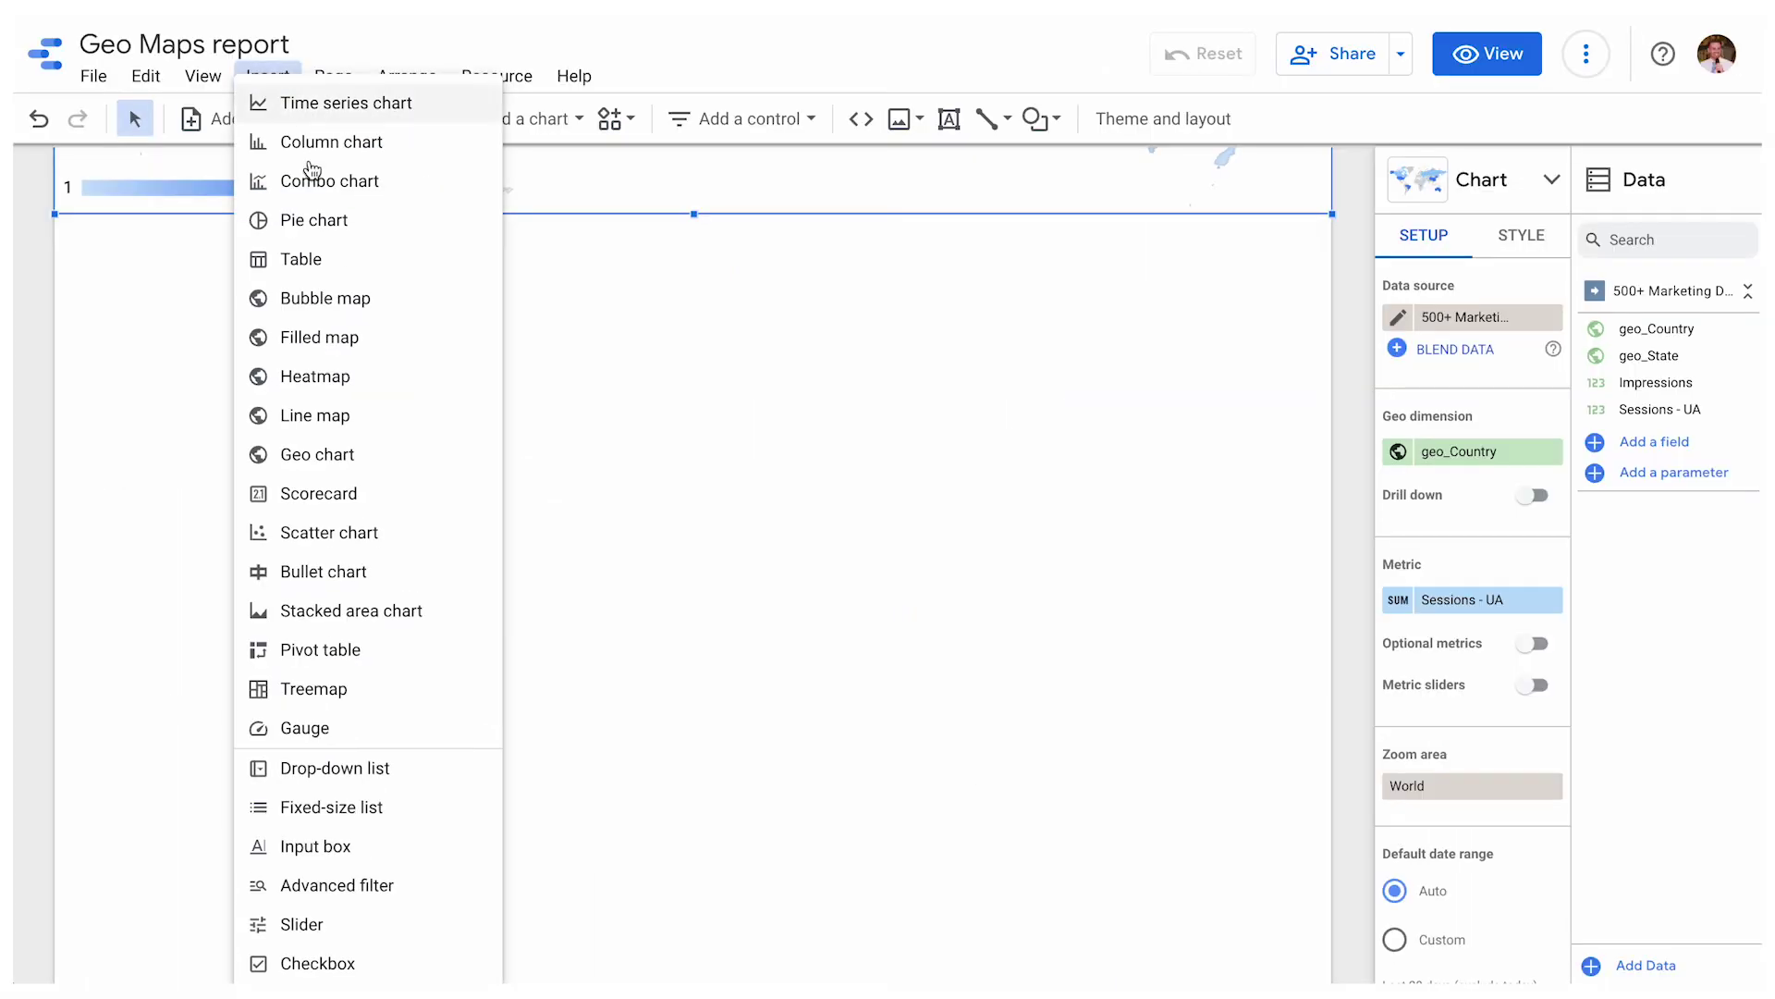
Place a second geo chart below showing Sessions - UA by geo_State, with drill-down on, widened across the page.
click(362, 453)
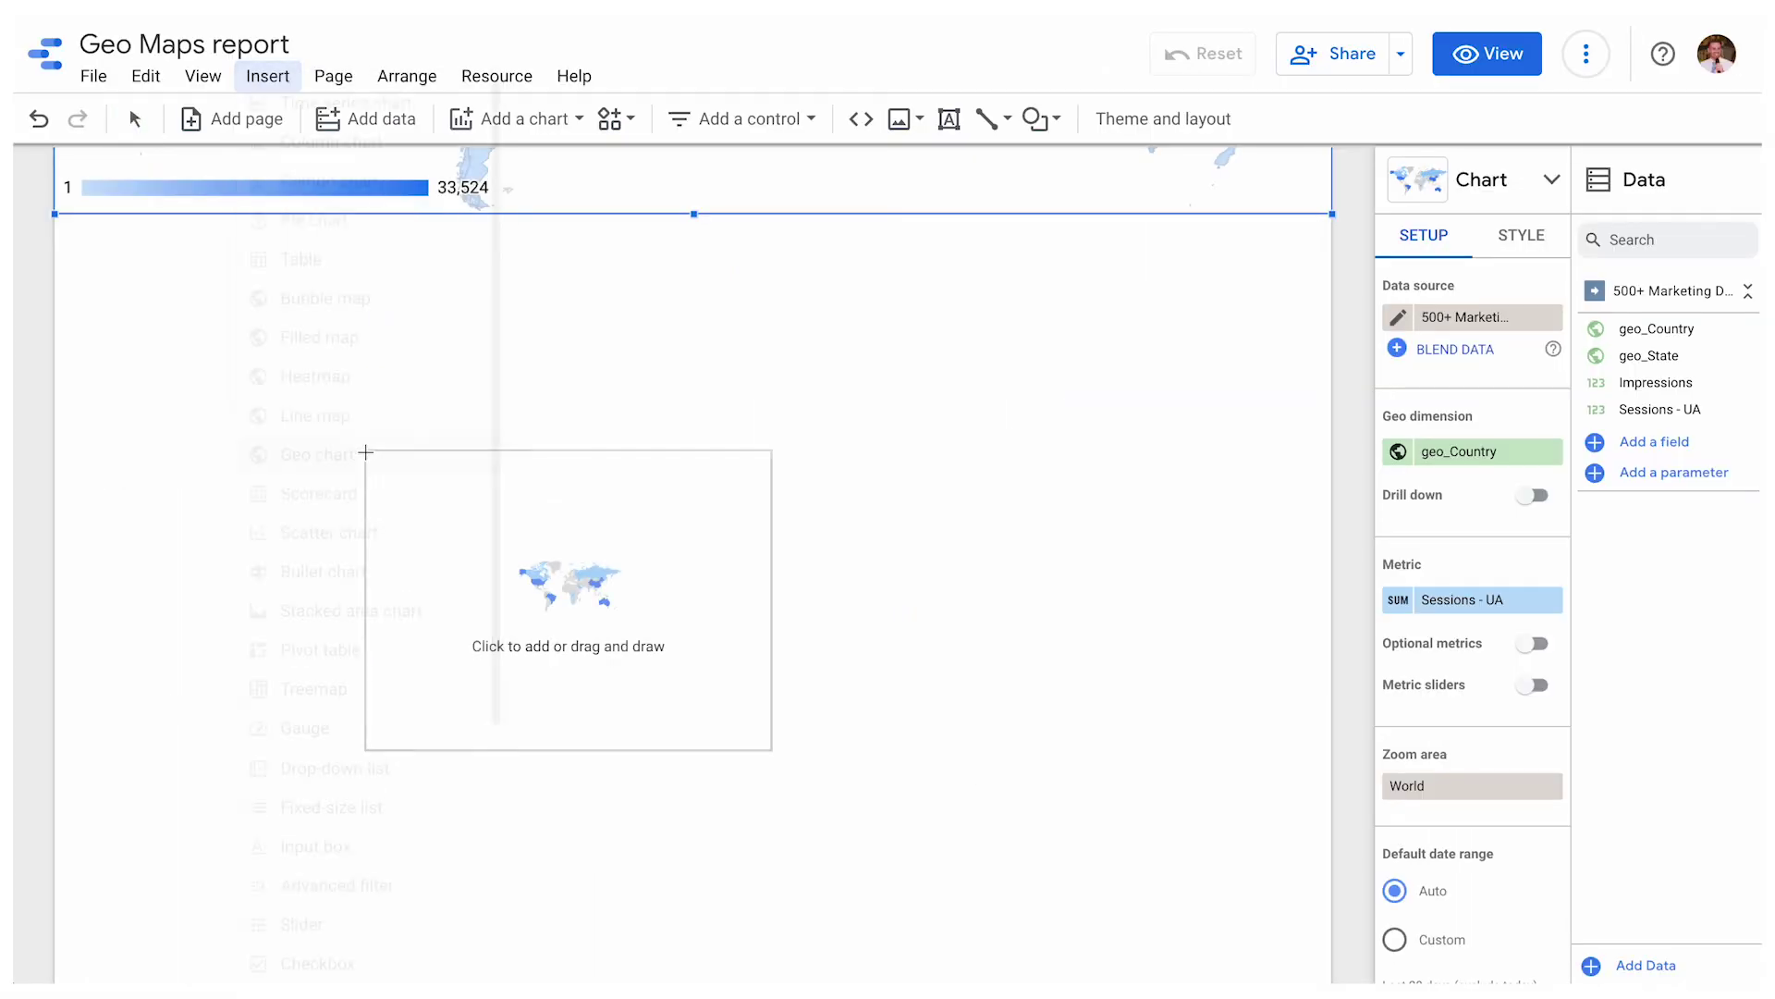
click(57, 270)
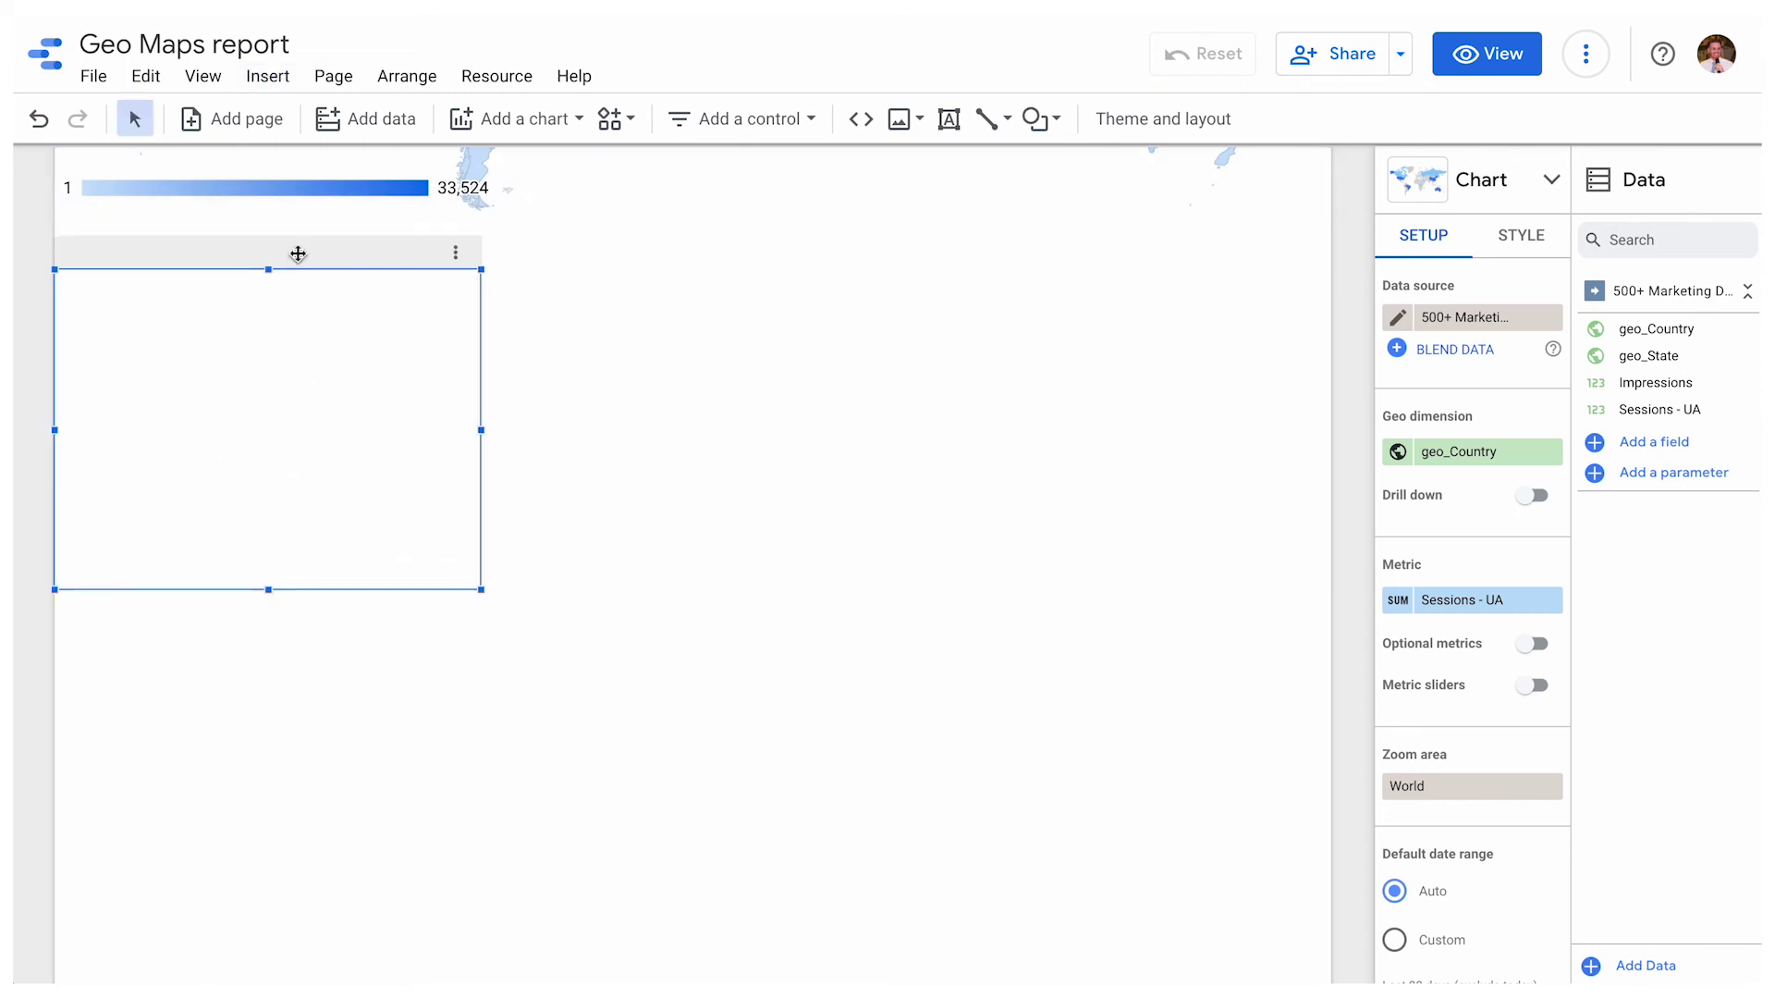
click(1492, 604)
text(sess)
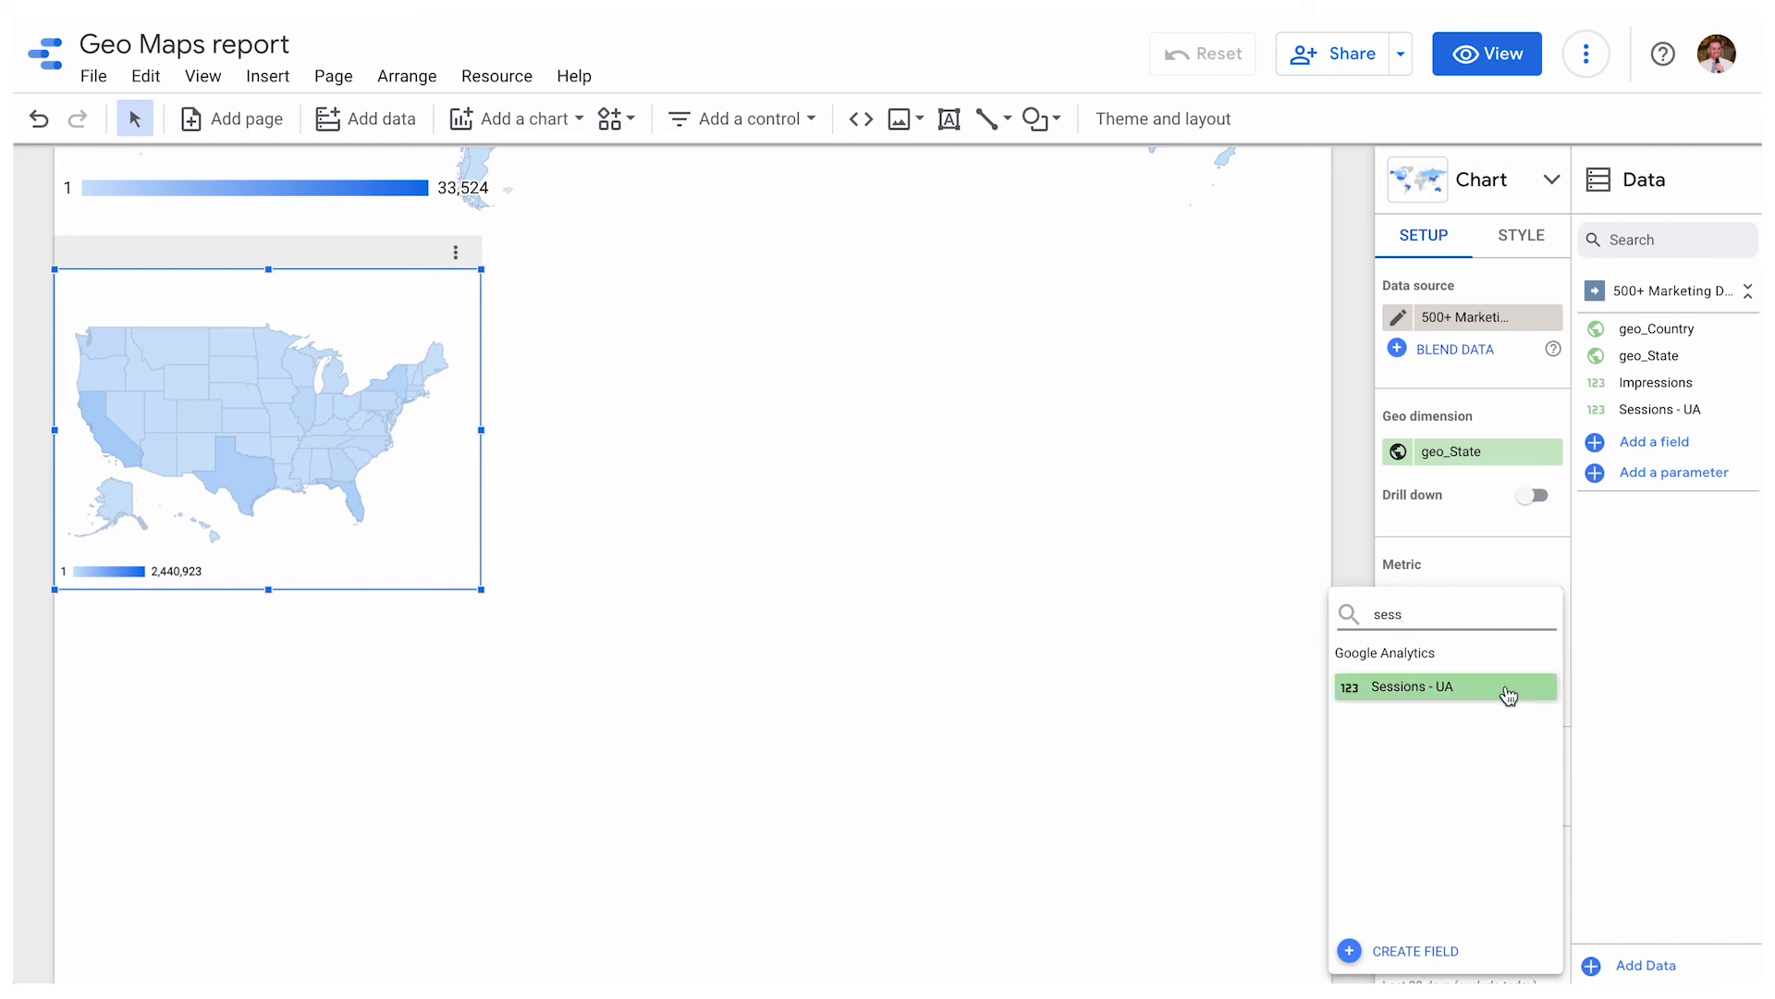
click(1508, 696)
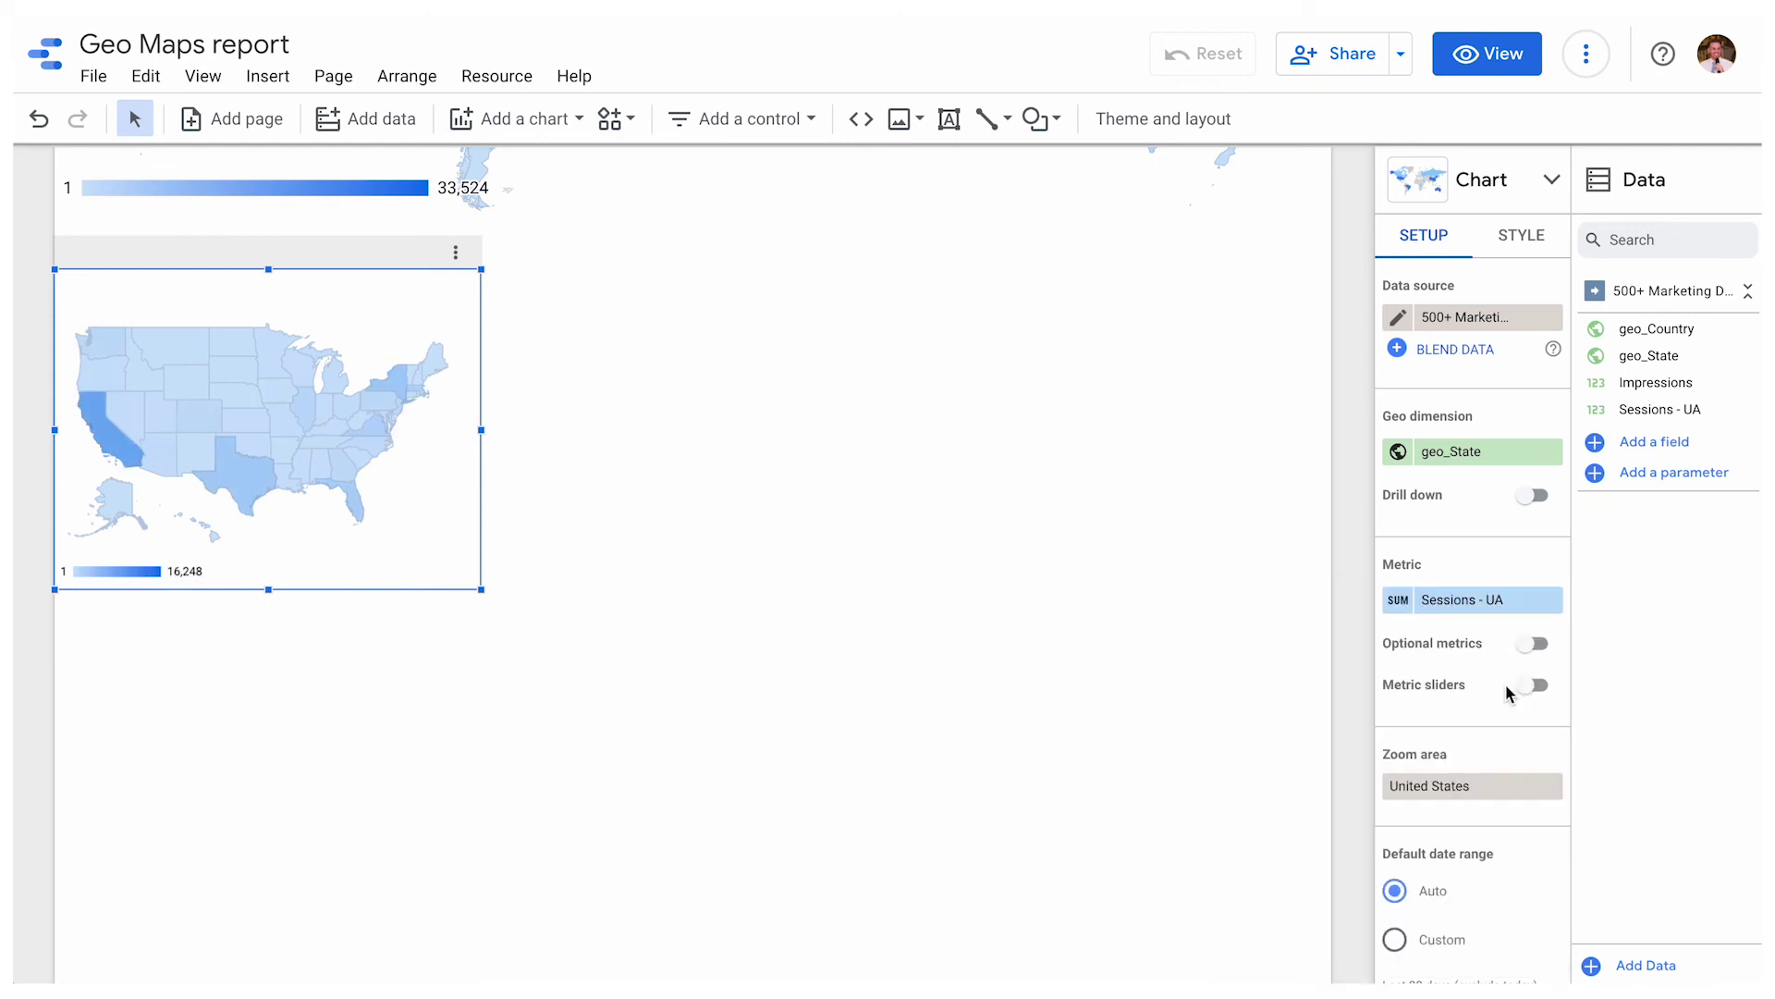
click(1534, 500)
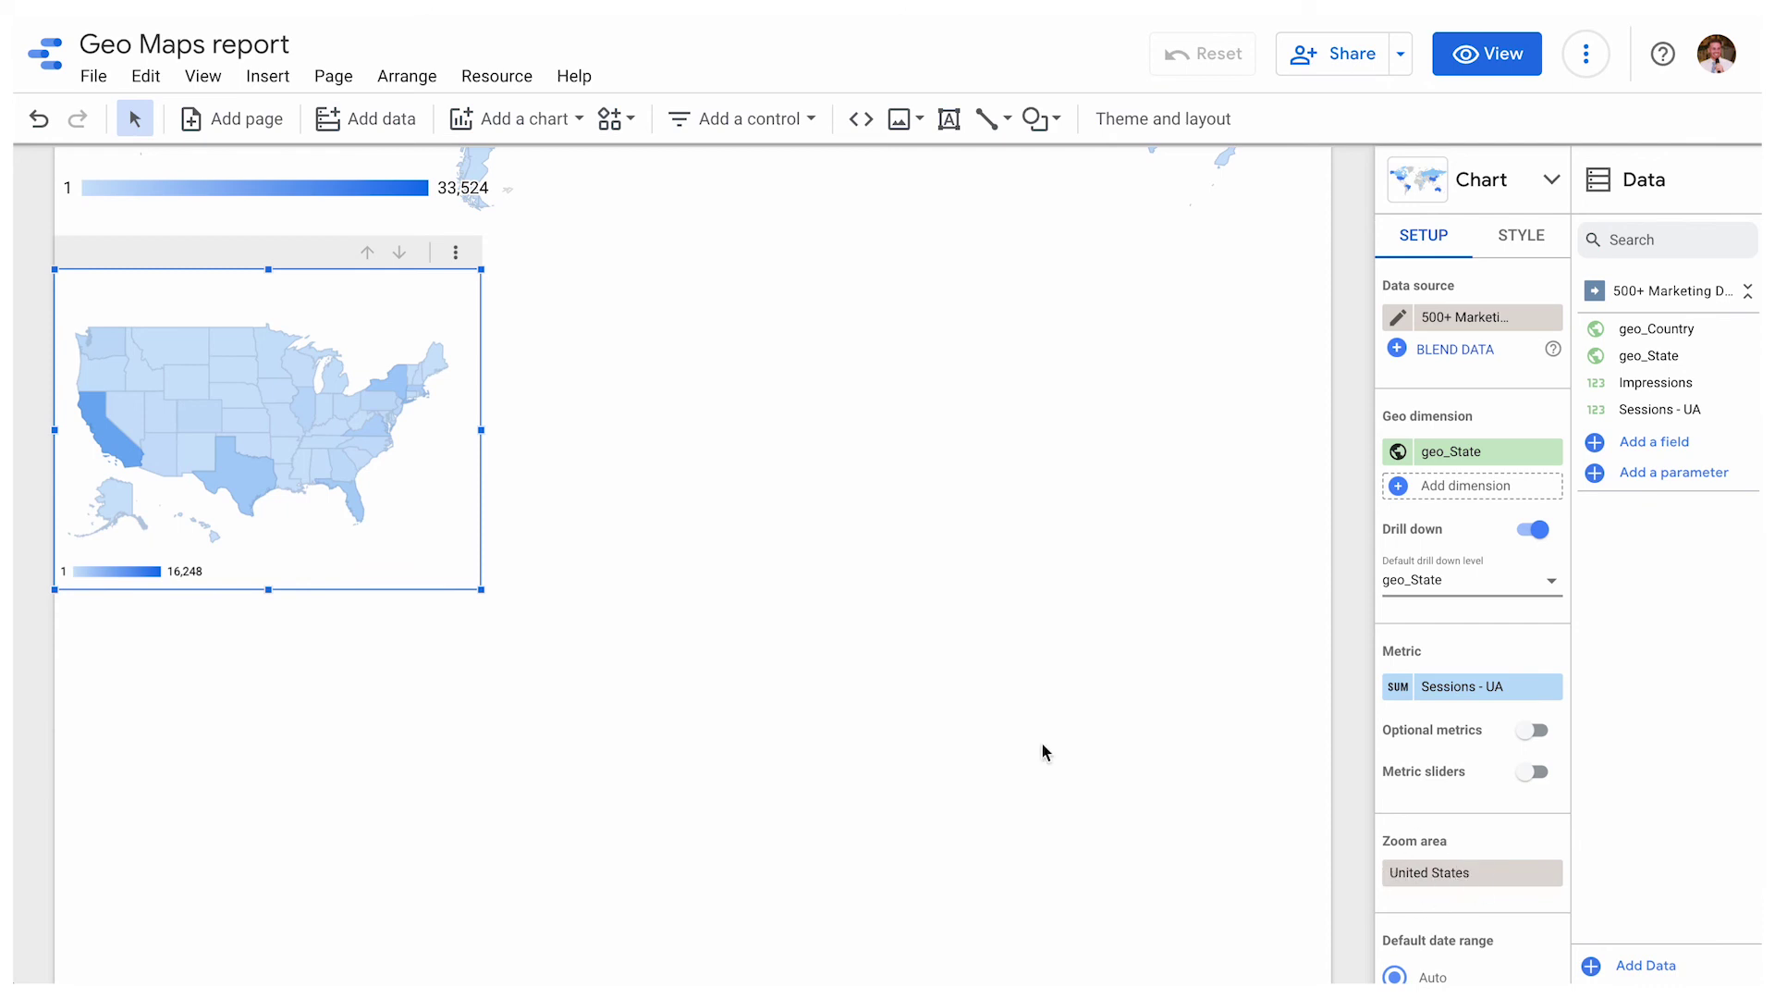
drag(482, 590, 1334, 871)
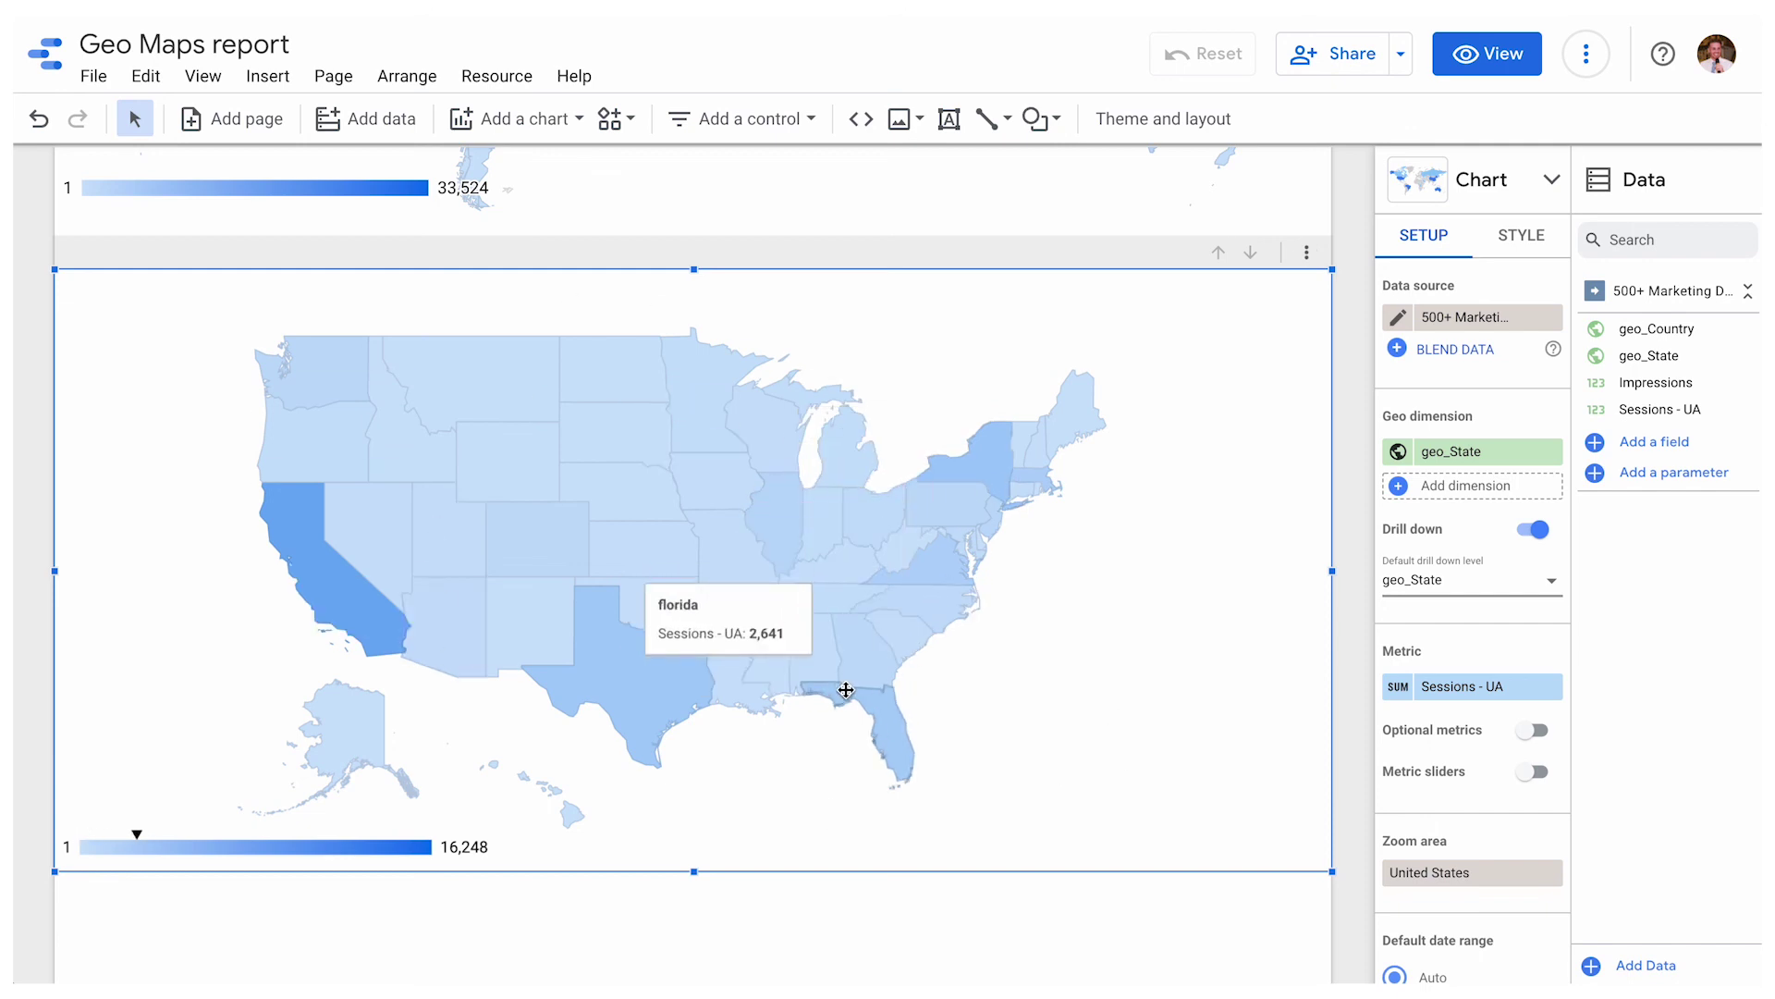
Switch the report to view mode to see both maps as viewers will.
click(1463, 61)
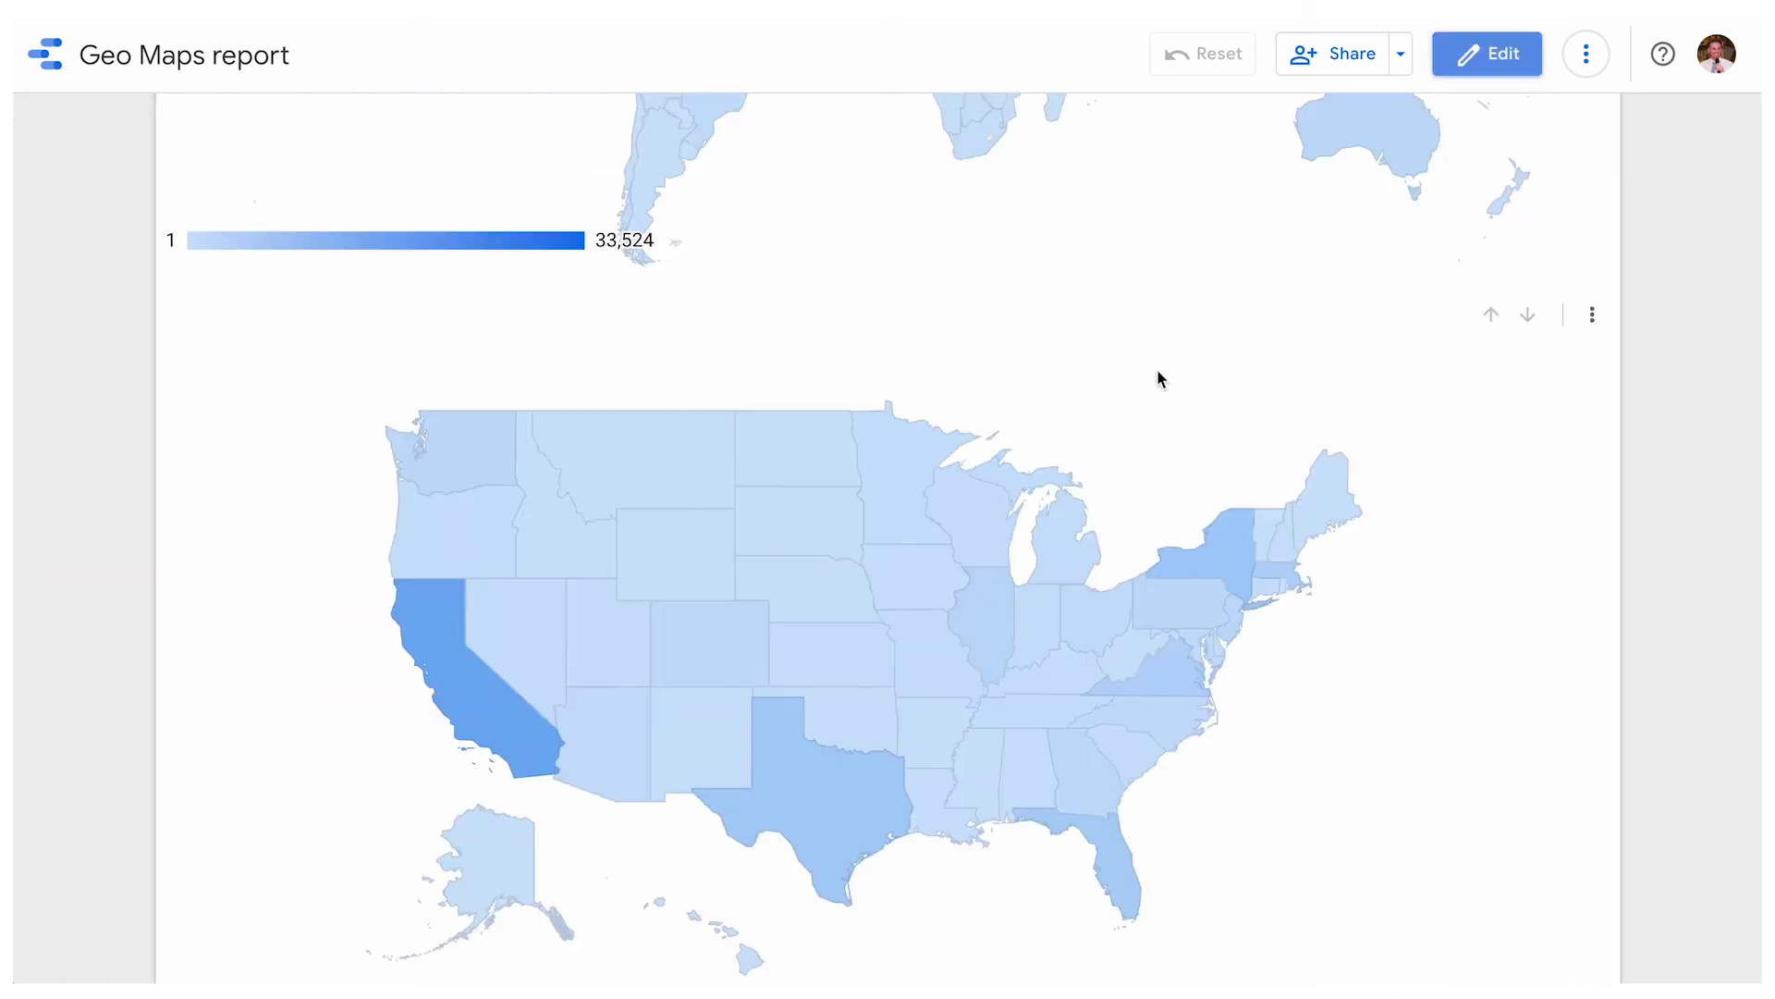